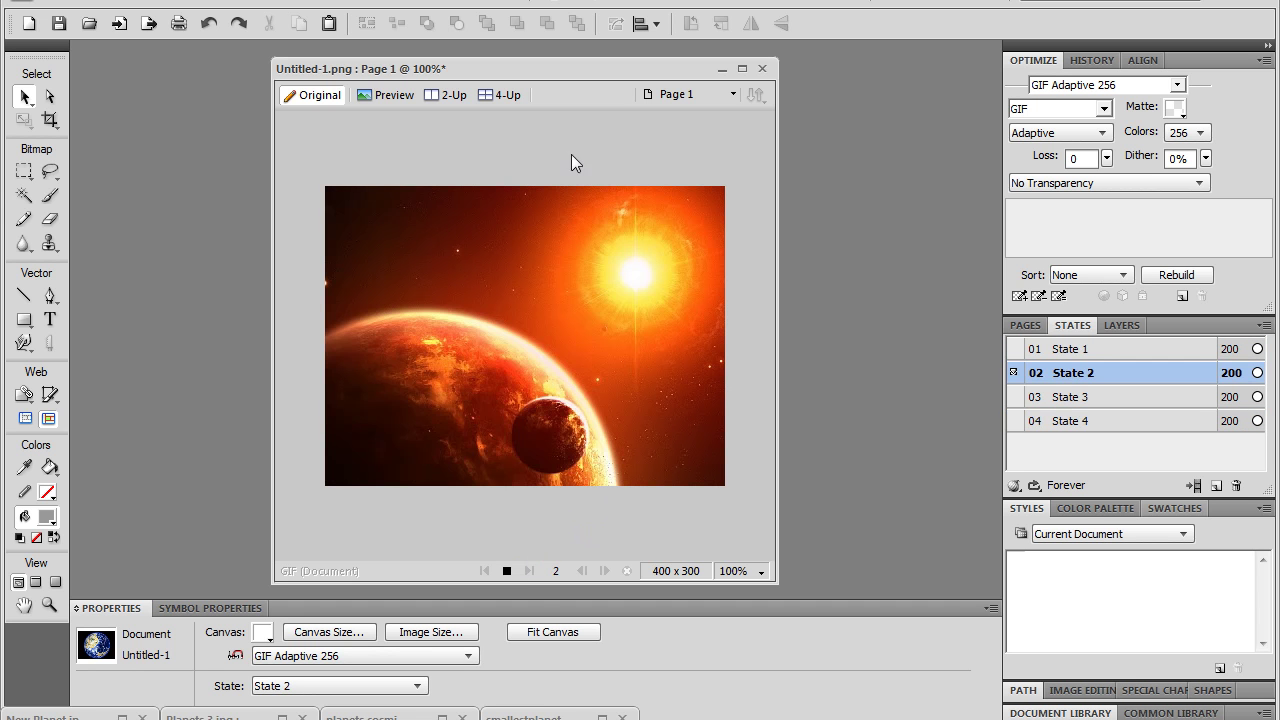
Stop the animation preview and restore the New Planet.jpg window
{"action": "left_click", "coordinate": [508, 570]}
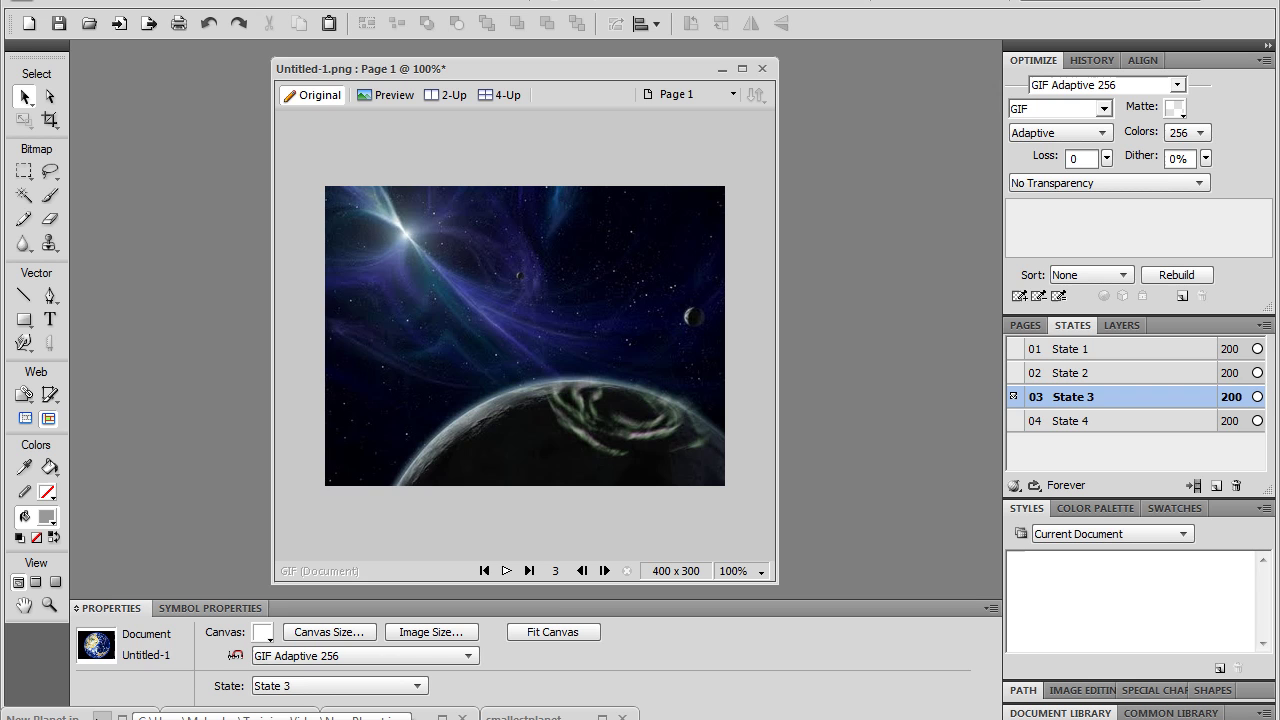
{"action": "left_click", "coordinate": [103, 717]}
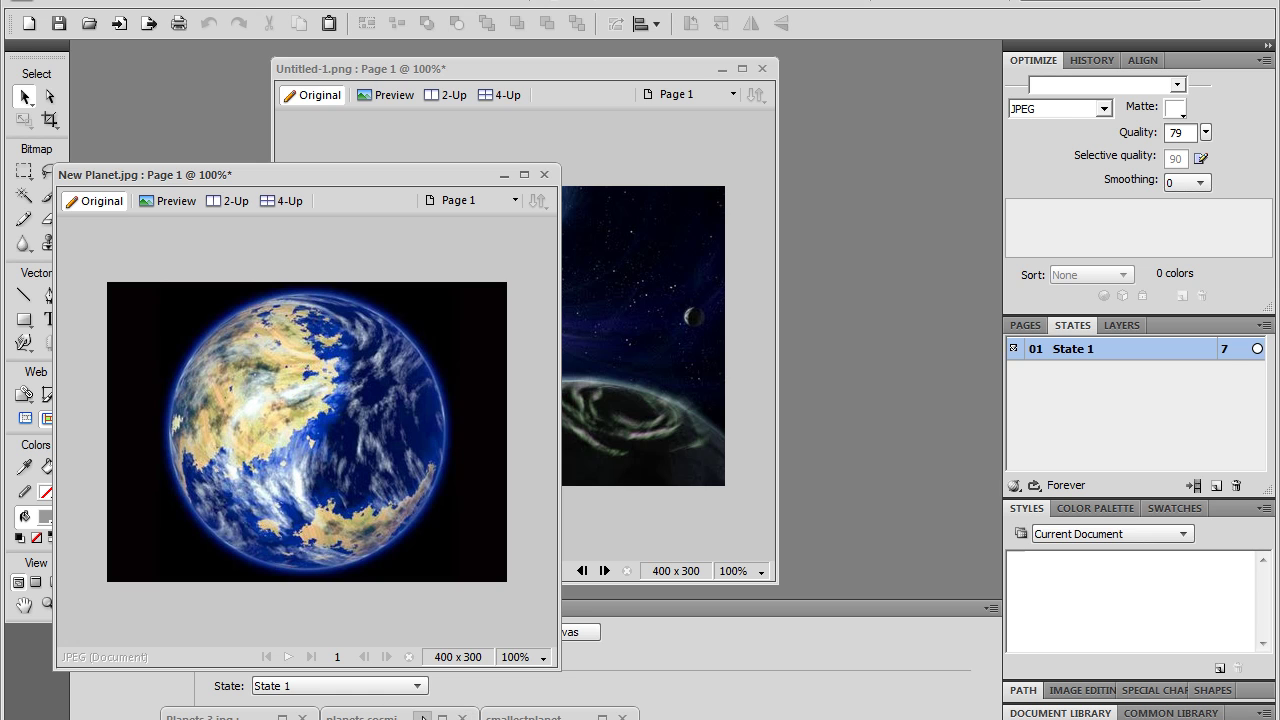
Restore the minimized planets cosmic loneliness, smallestplanet and Planets 3 image windows
{"action": "left_click", "coordinate": [422, 716]}
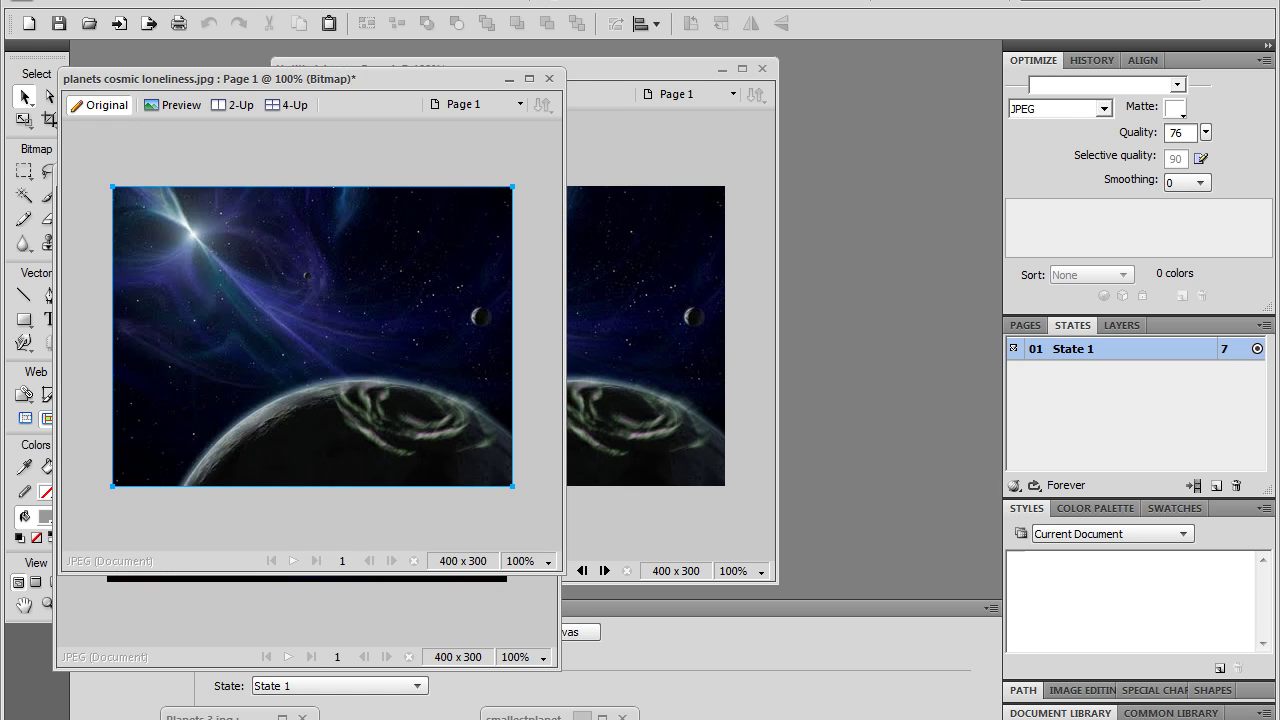
{"action": "left_click", "coordinate": [520, 716]}
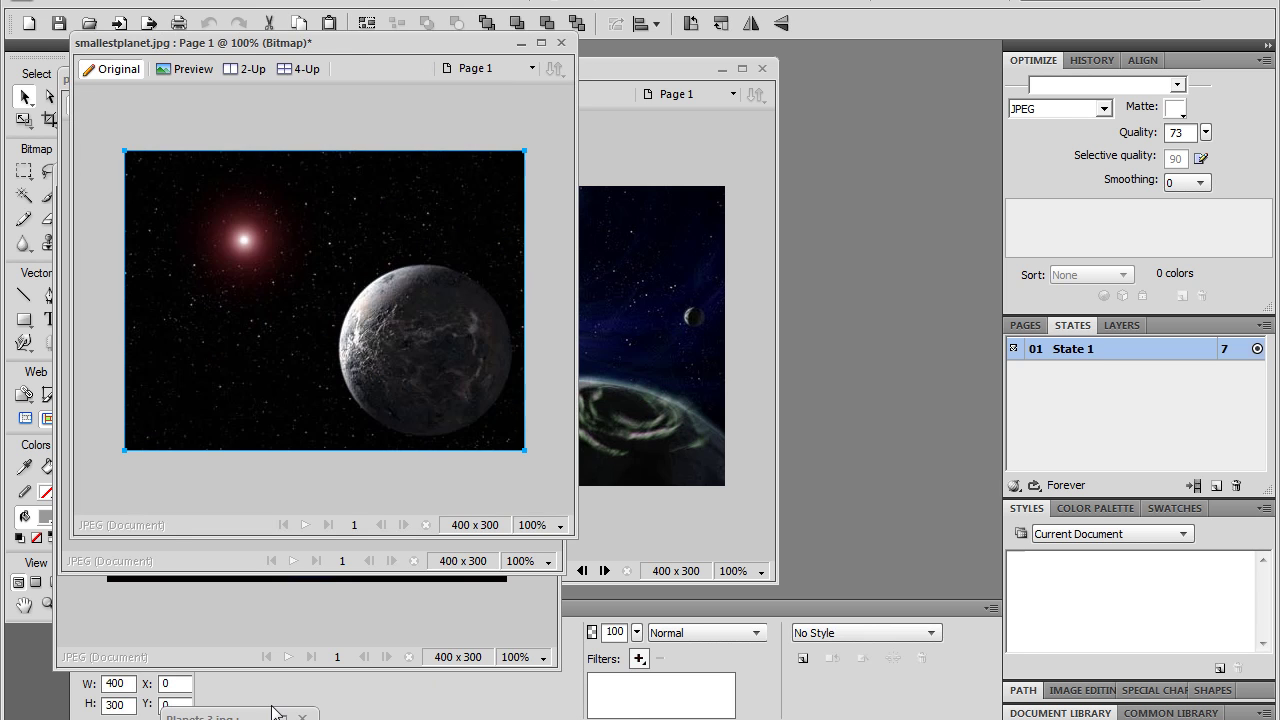
{"action": "left_click", "coordinate": [205, 716]}
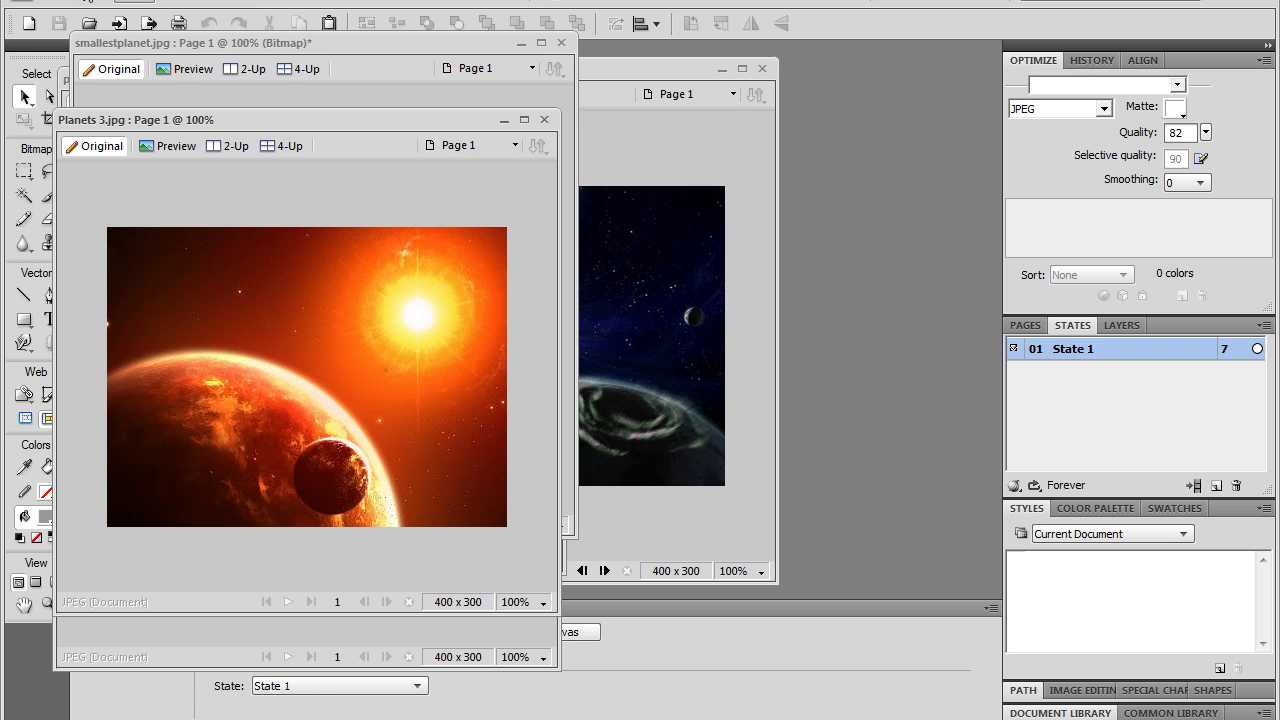
Begin a new white-canvas document sized 400 × 300 pixels, selecting the resolution value to replace
{"action": "key", "text": "alt+f"}
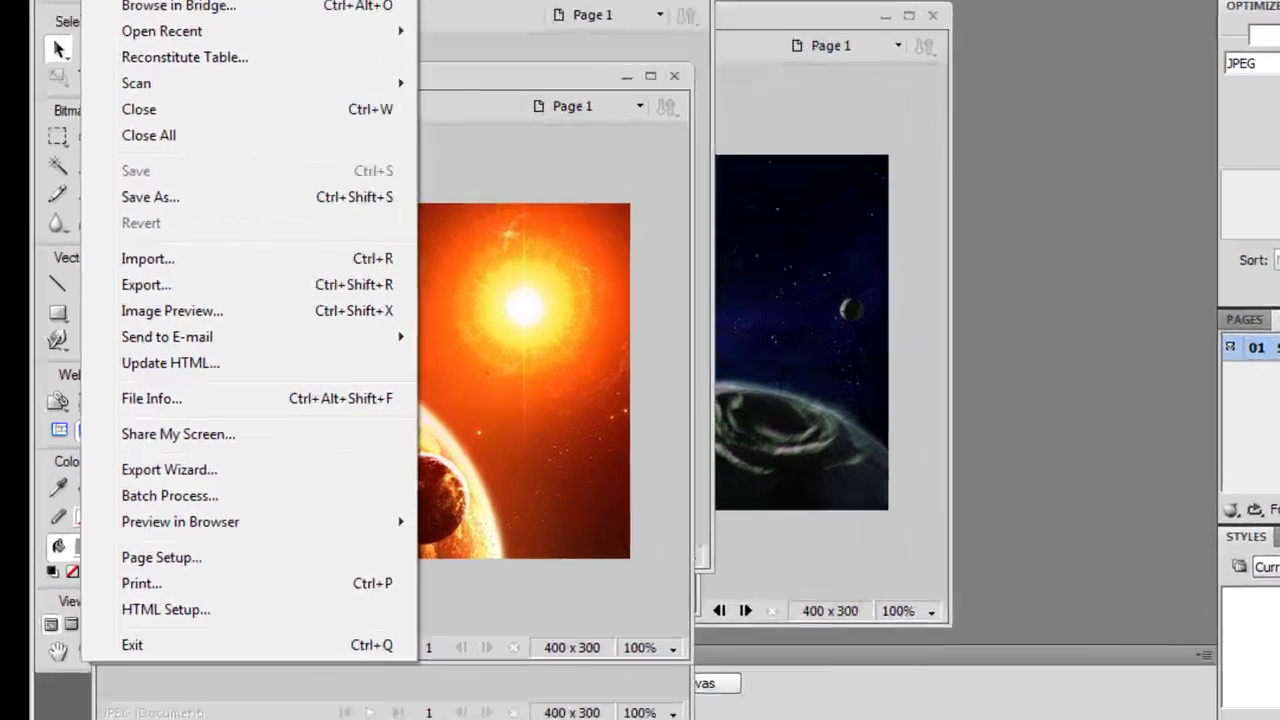
{"action": "key", "text": "Escape"}
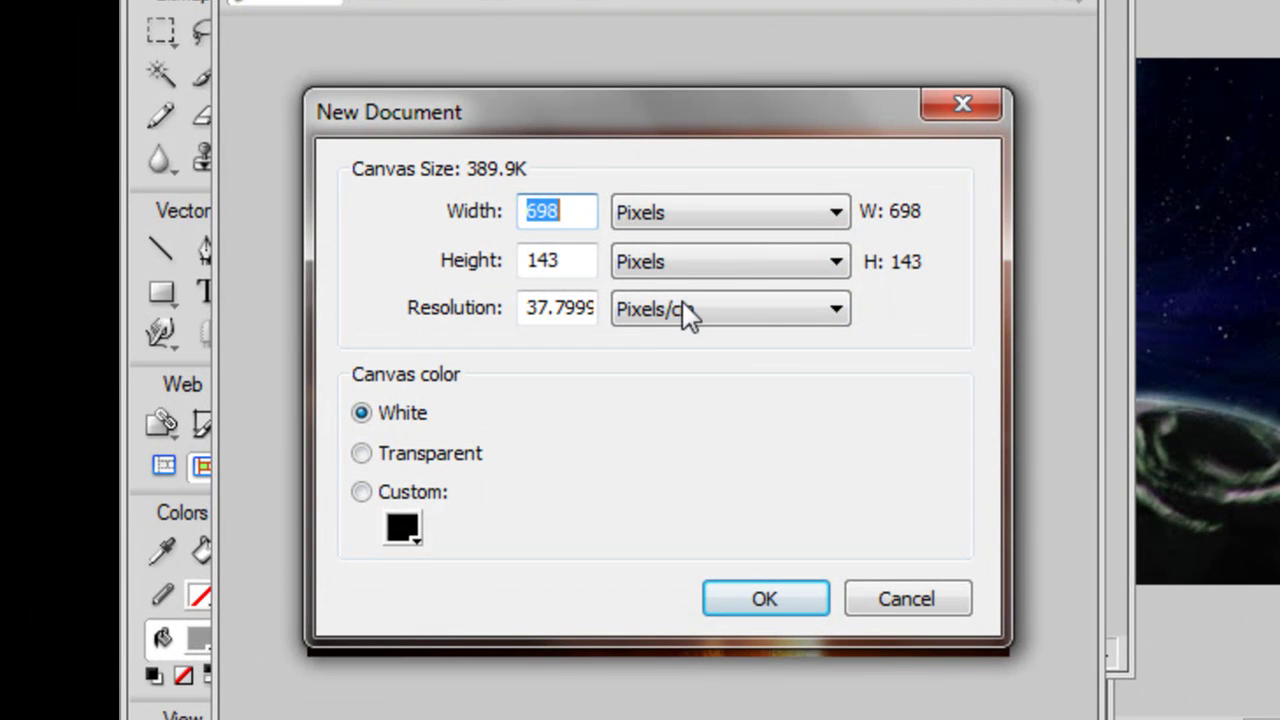
{"action": "type", "text": "400"}
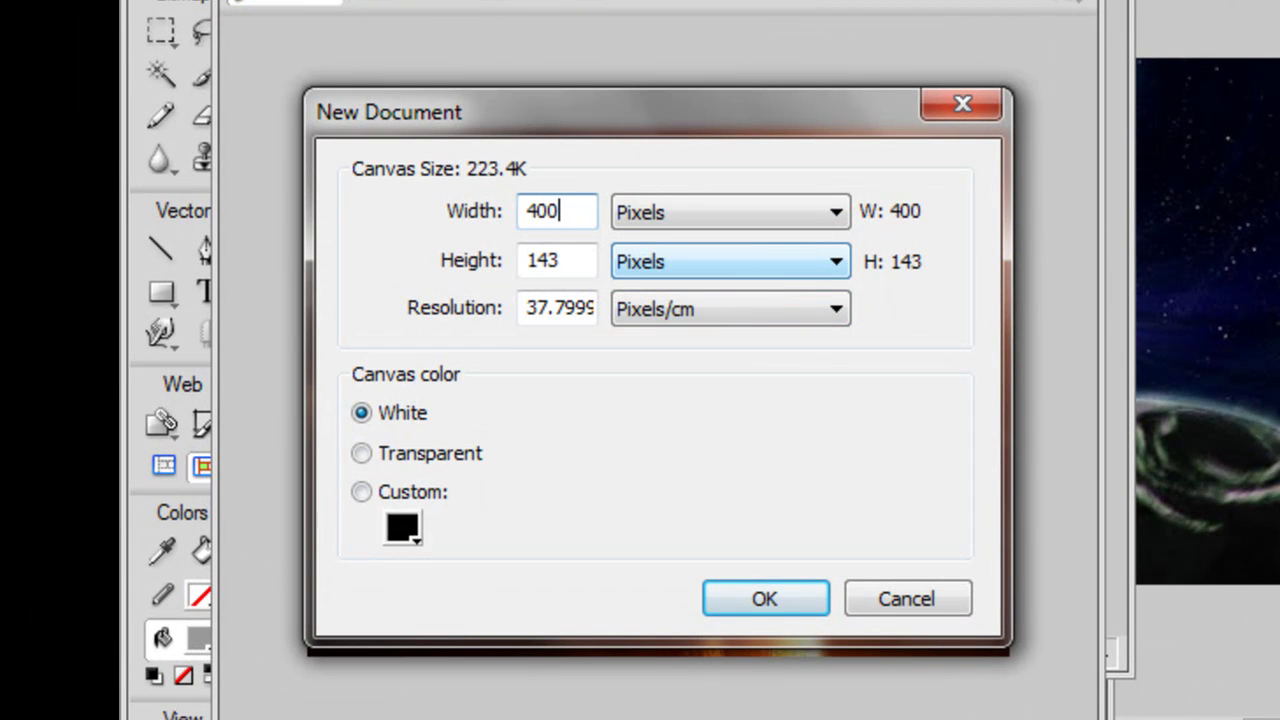
{"action": "key", "text": "Tab"}
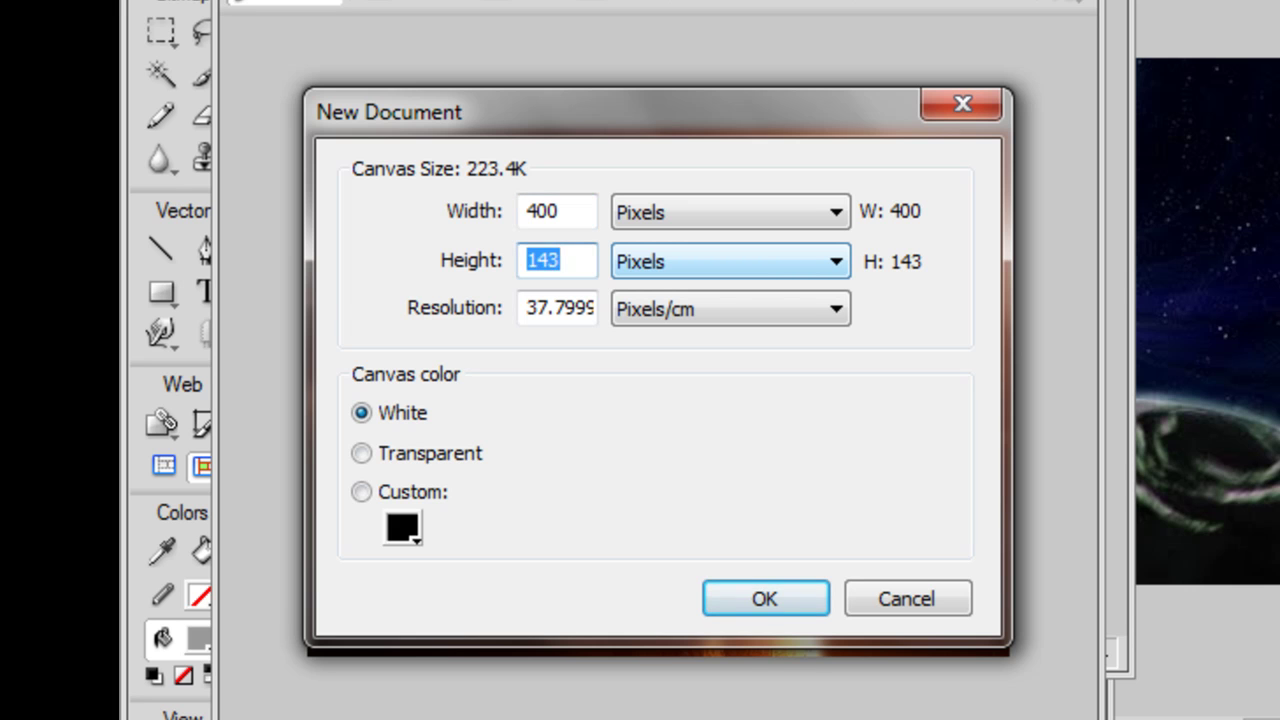
{"action": "type", "text": "300"}
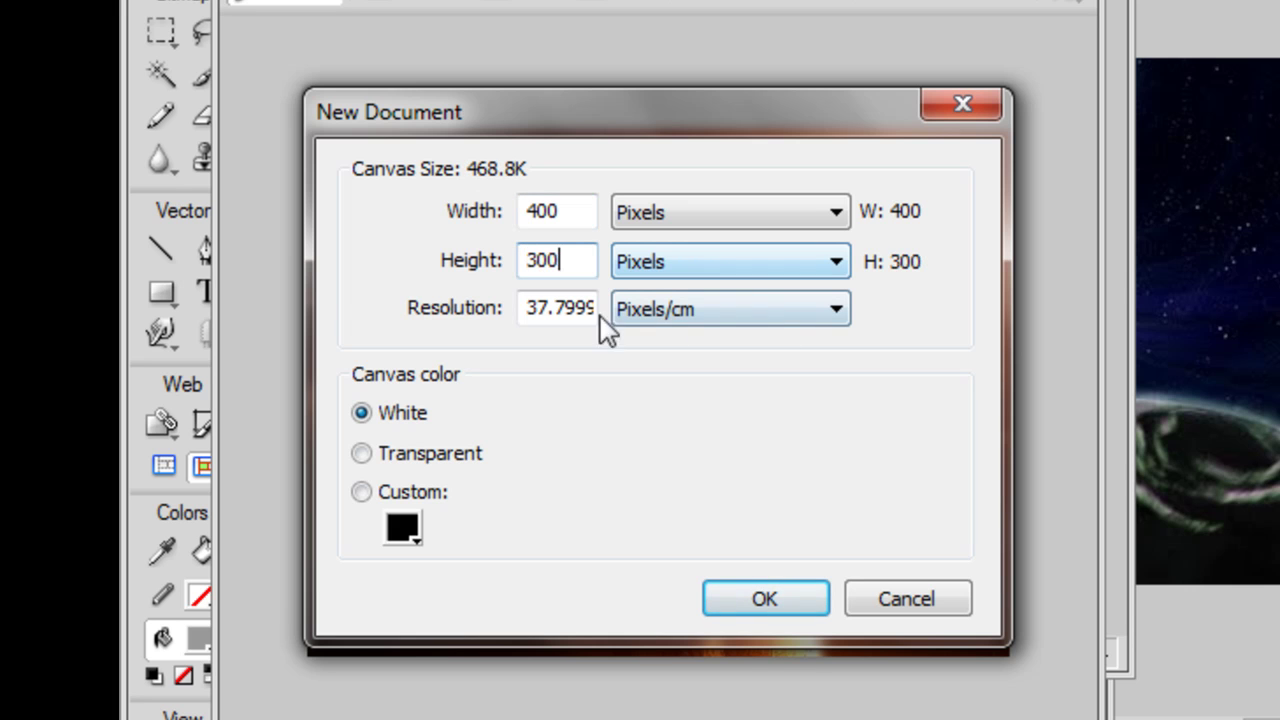
{"action": "left_click_drag", "start_coordinate": [528, 306], "coordinate": [637, 322]}
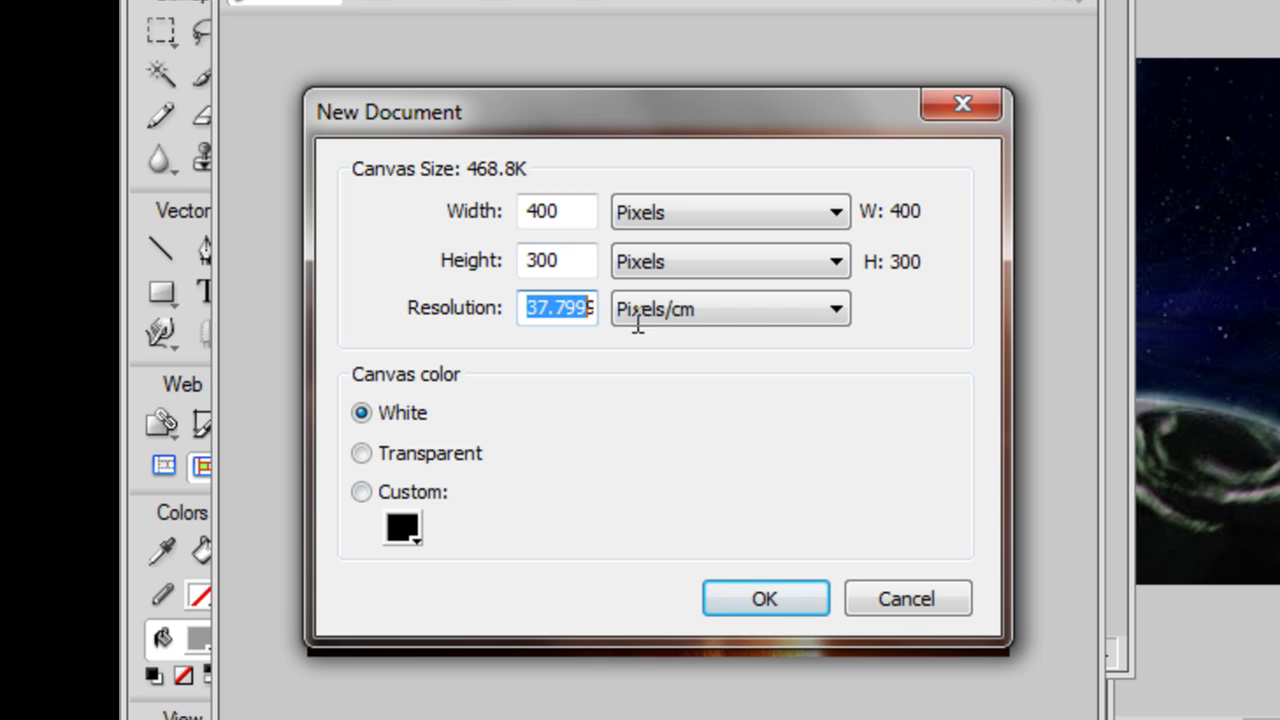
Create the document at resolution 72 as floating Untitled-2, minimizing Untitled-1
{"action": "type", "text": "72"}
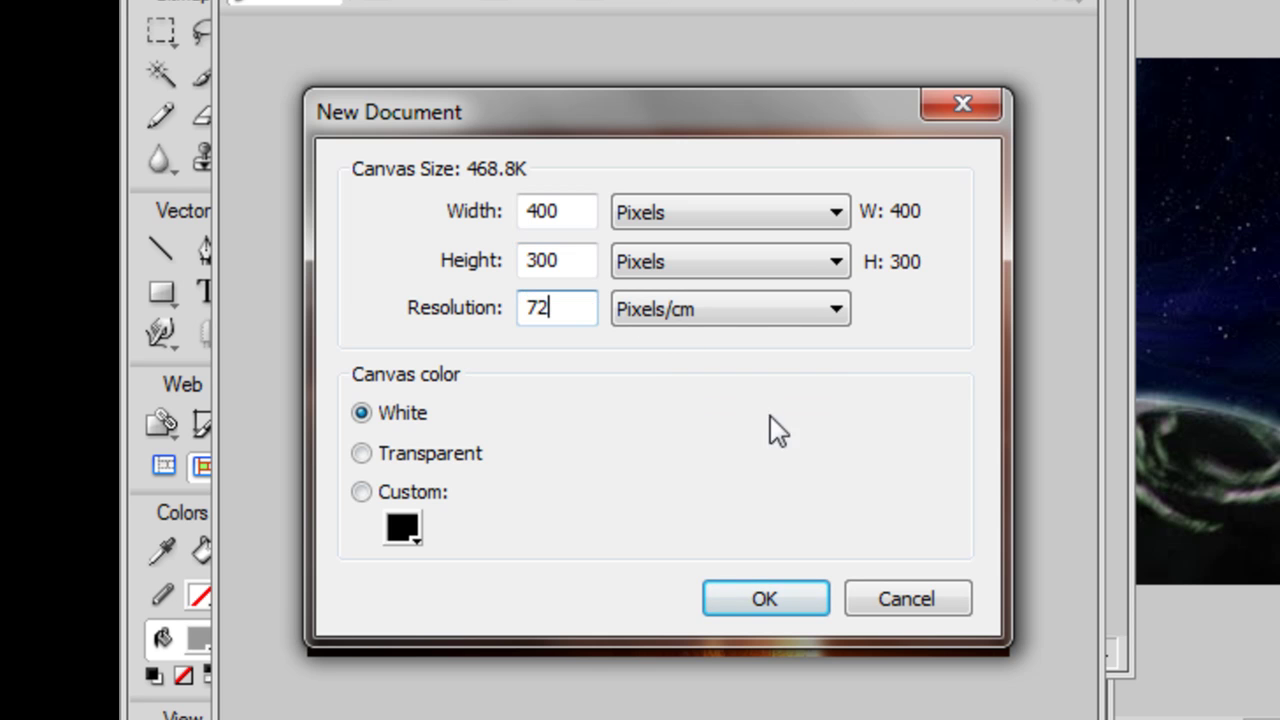
{"action": "left_click", "coordinate": [757, 600]}
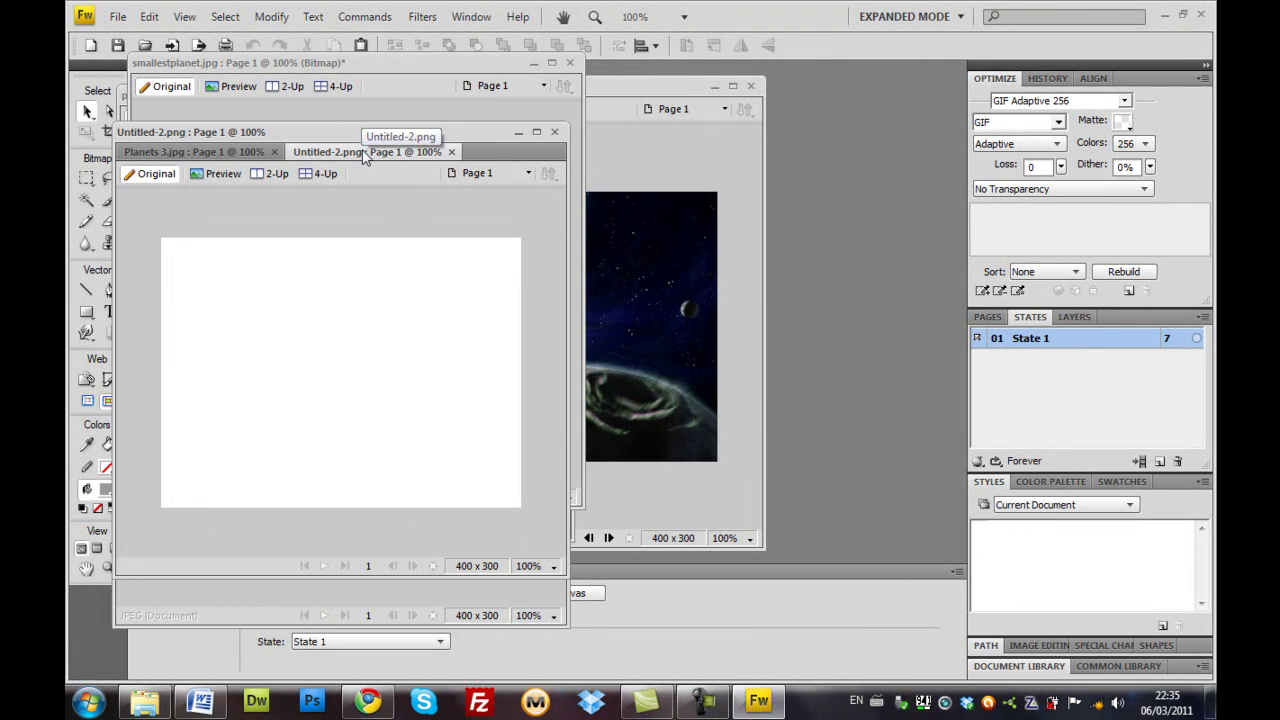
{"action": "left_click_drag", "start_coordinate": [365, 158], "coordinate": [640, 141]}
{"action": "left_click", "coordinate": [714, 87]}
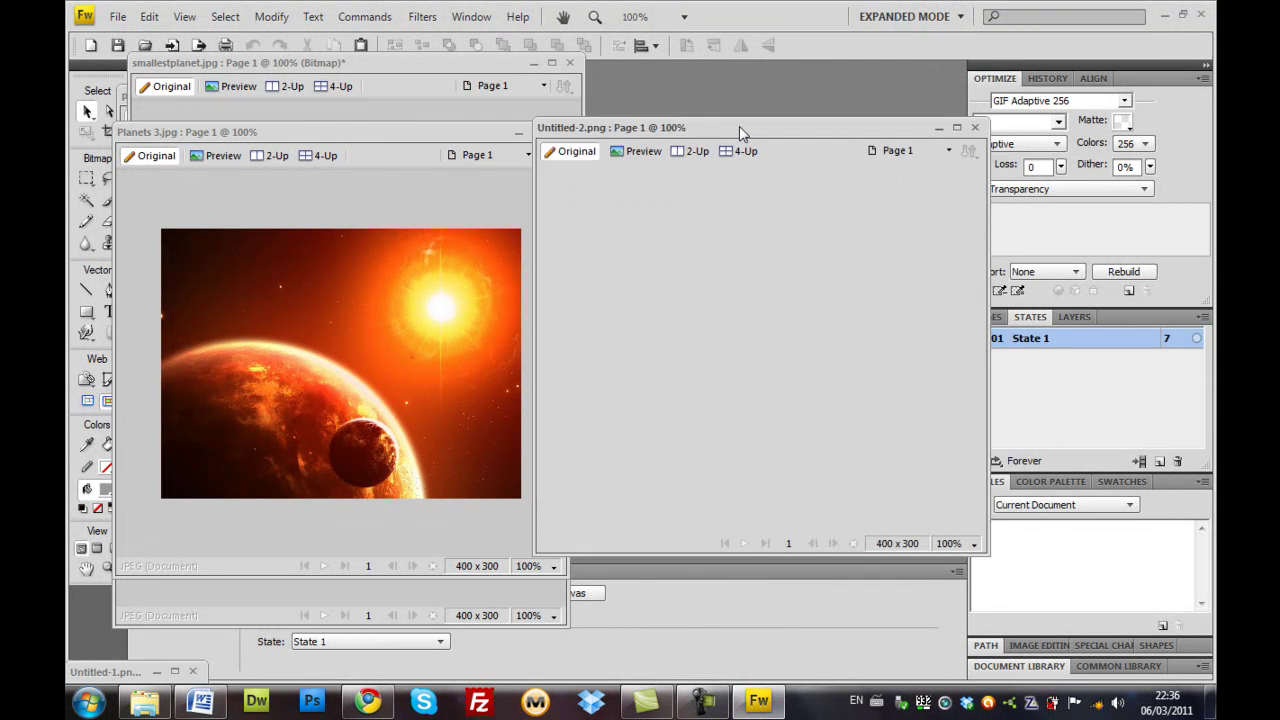
{"action": "left_click_drag", "start_coordinate": [777, 126], "coordinate": [739, 127]}
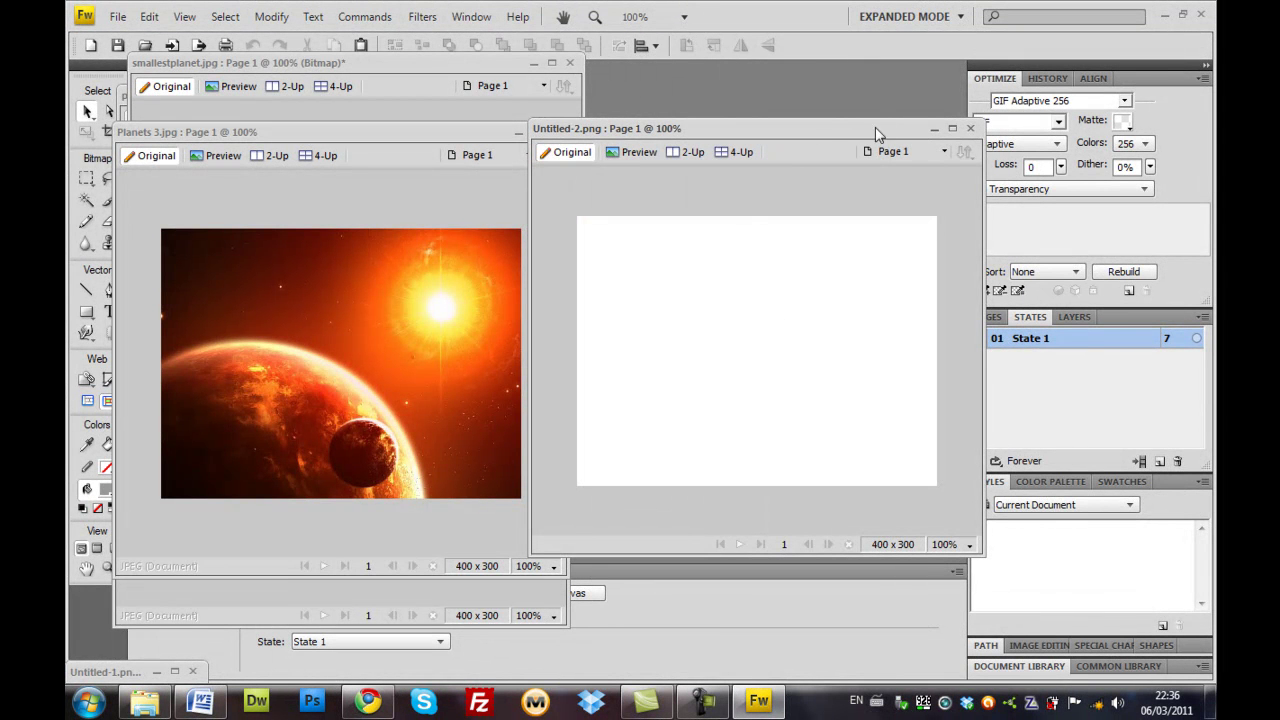
{"action": "left_click_drag", "start_coordinate": [875, 127], "coordinate": [801, 127]}
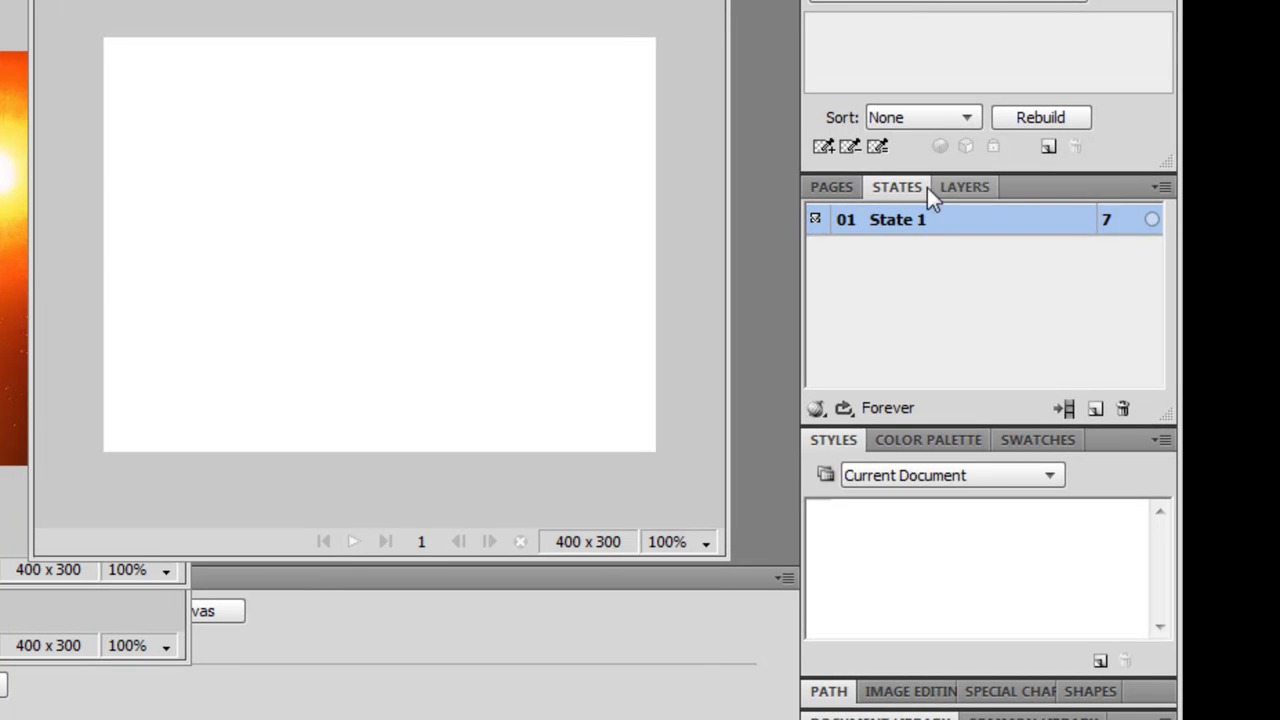
Hide and reshow the States panel, showing Untitled-2's single State 1
{"action": "left_click", "coordinate": [982, 185]}
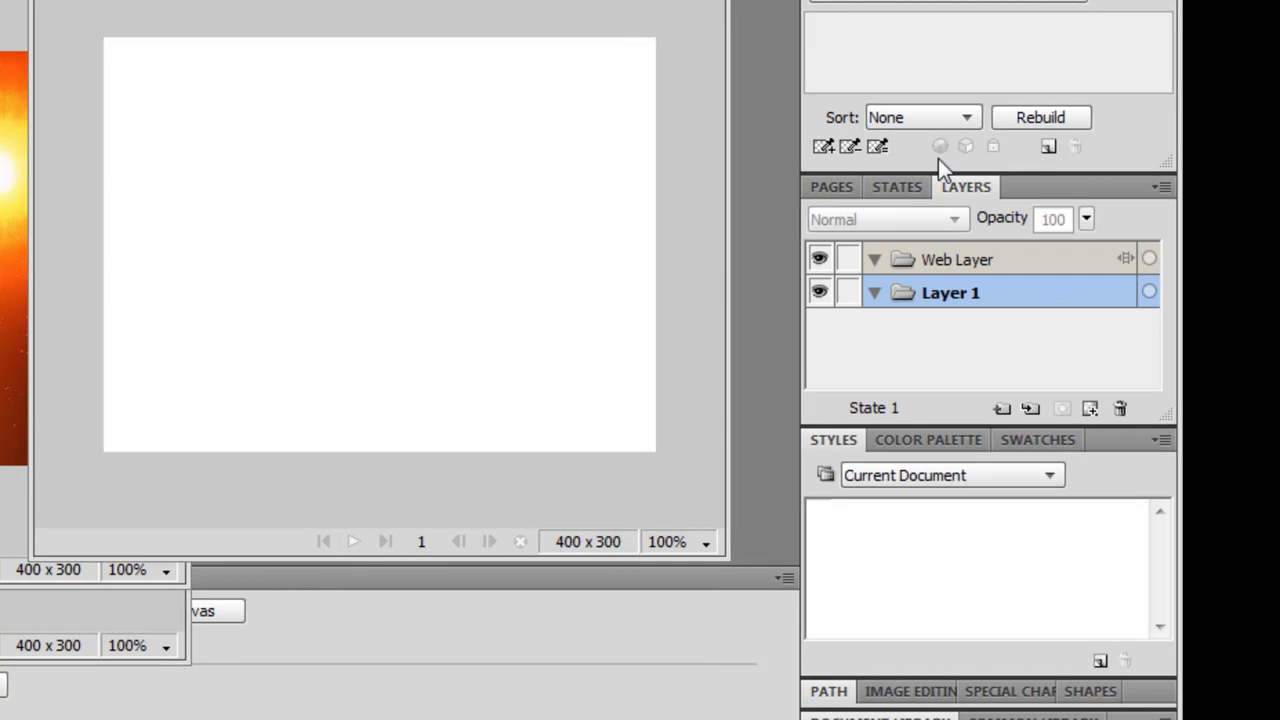
{"action": "left_click", "coordinate": [915, 186]}
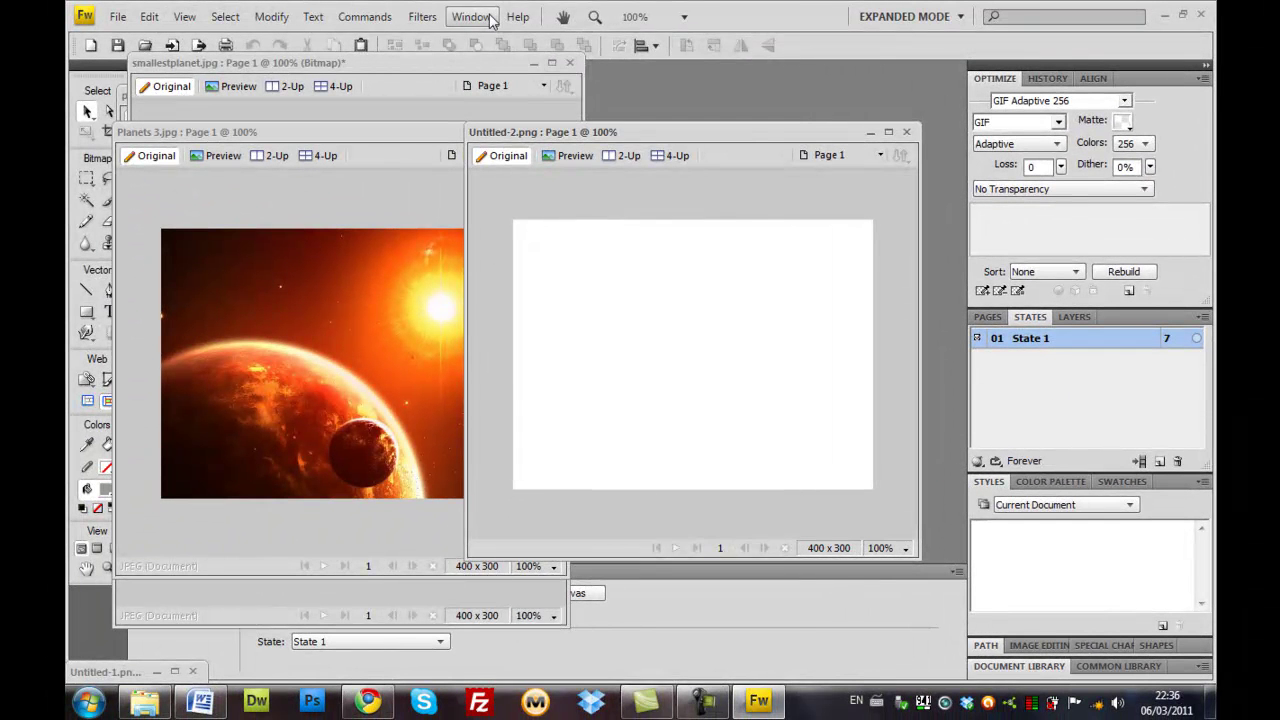
{"action": "left_click", "coordinate": [488, 20]}
{"action": "left_click", "coordinate": [577, 263]}
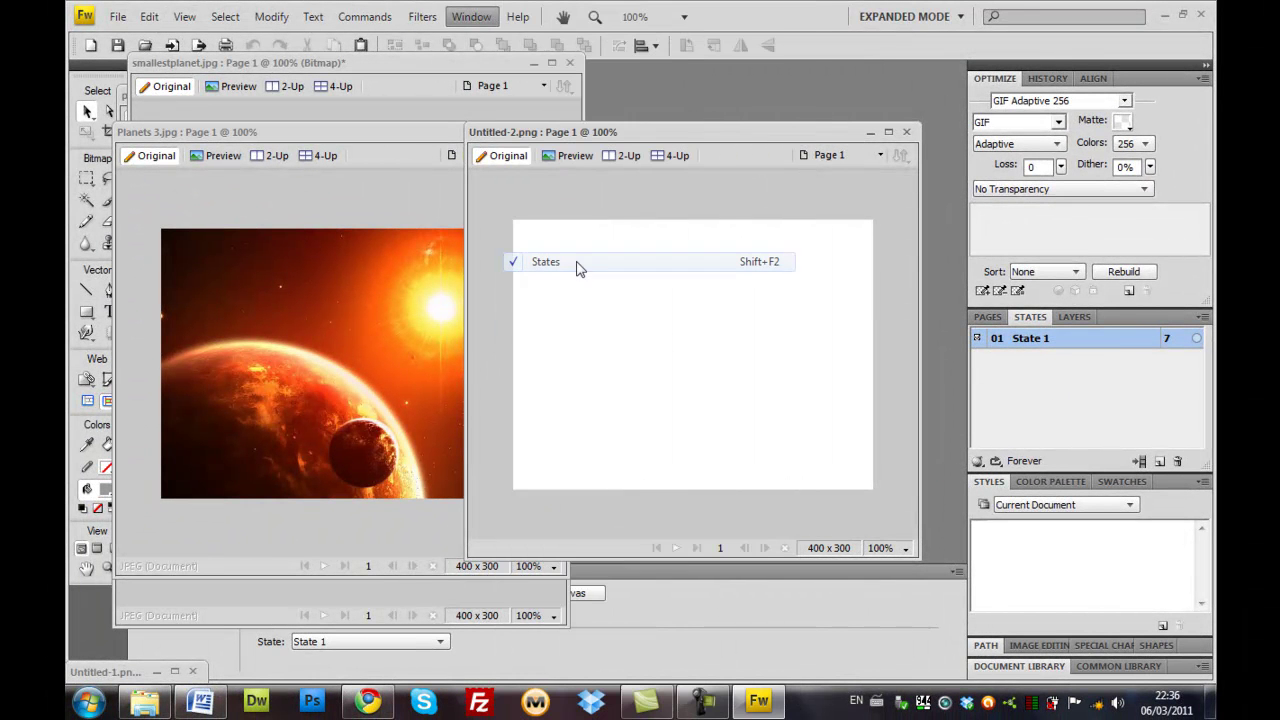
{"action": "left_click", "coordinate": [471, 17]}
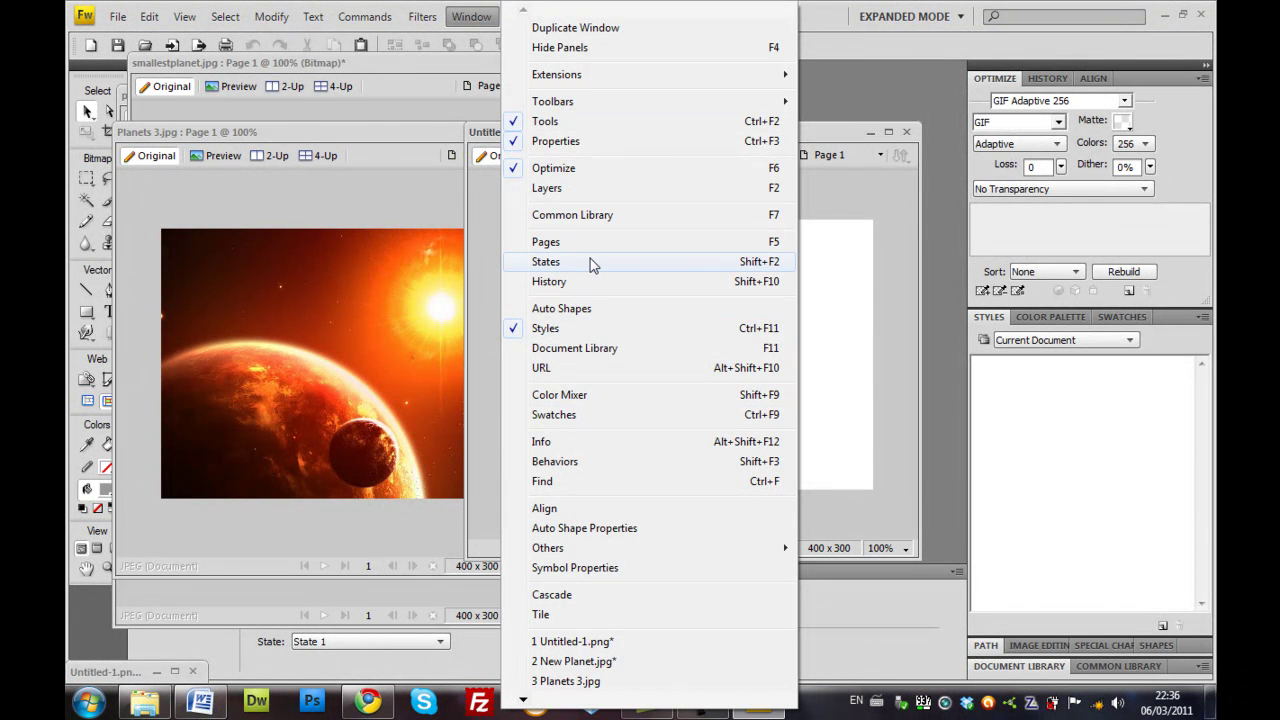
{"action": "left_click", "coordinate": [590, 263]}
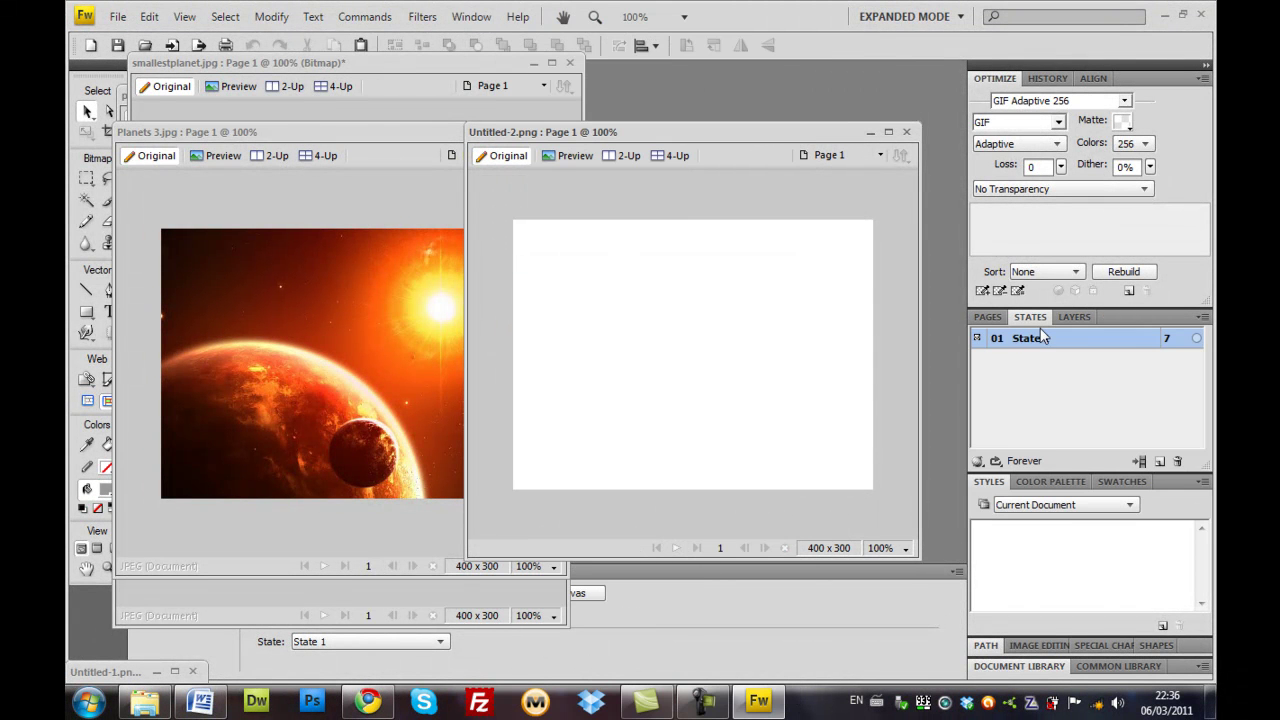
Drag the Planets 3 sun-and-planet bitmap onto Untitled-2 to fill State 1
{"action": "left_click_drag", "start_coordinate": [680, 135], "coordinate": [705, 133]}
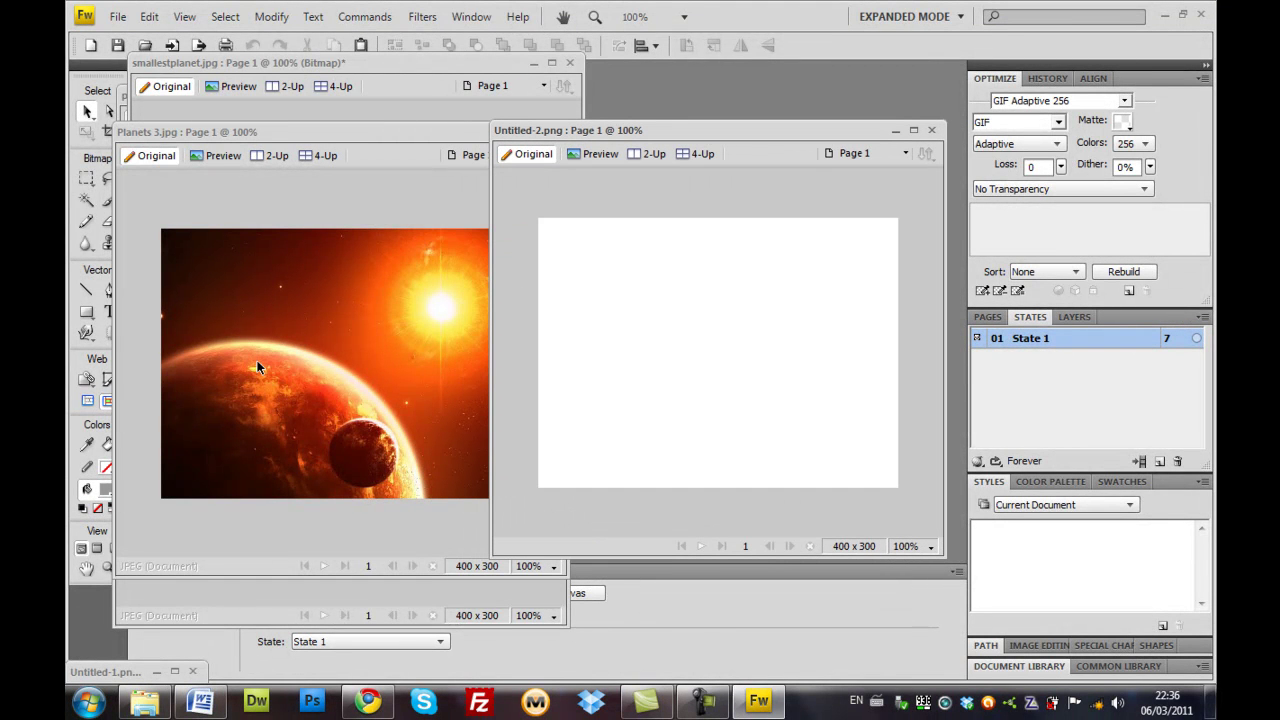
{"action": "left_click_drag", "start_coordinate": [257, 363], "coordinate": [476, 373]}
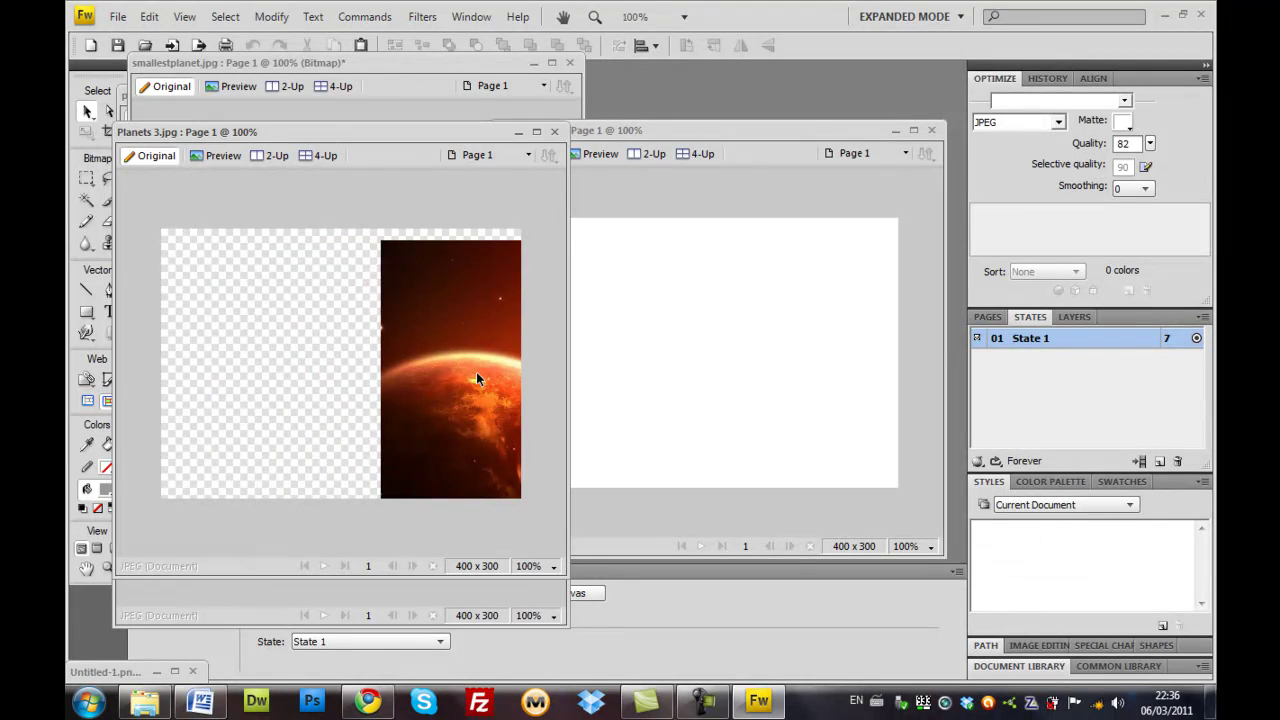
{"action": "left_click_drag", "start_coordinate": [358, 377], "coordinate": [276, 349]}
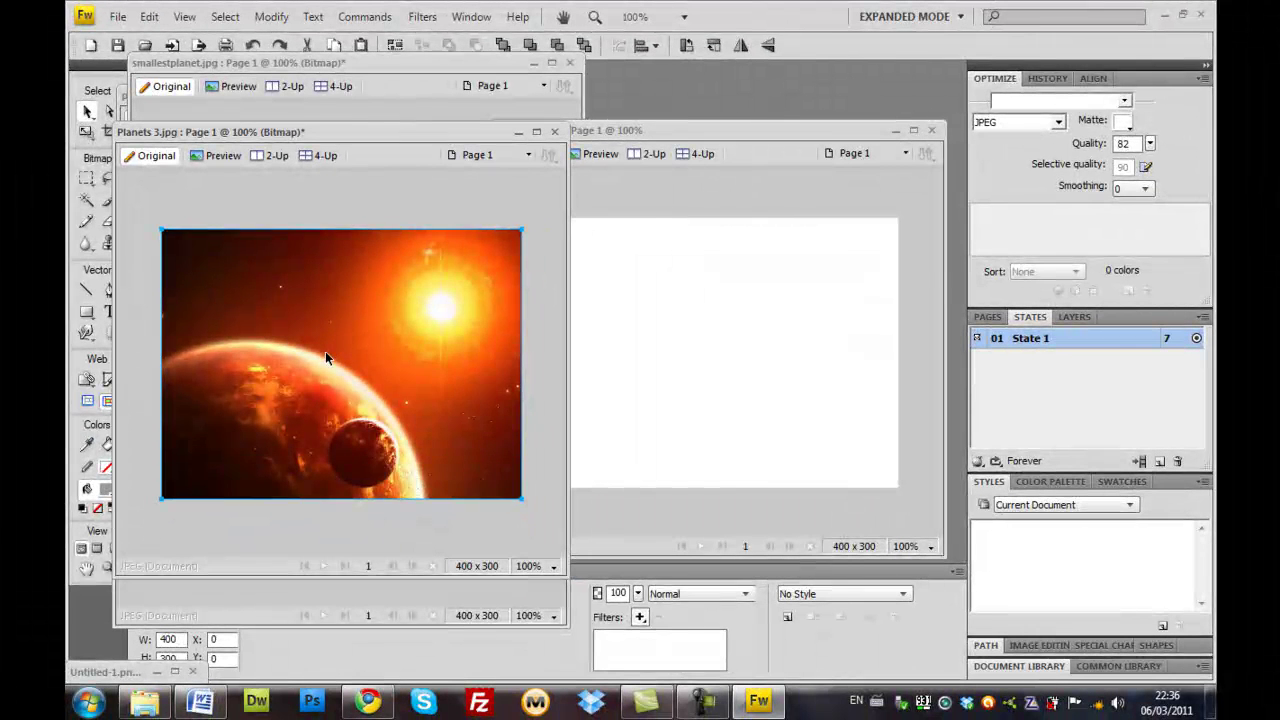
{"action": "left_click_drag", "start_coordinate": [325, 352], "coordinate": [617, 360]}
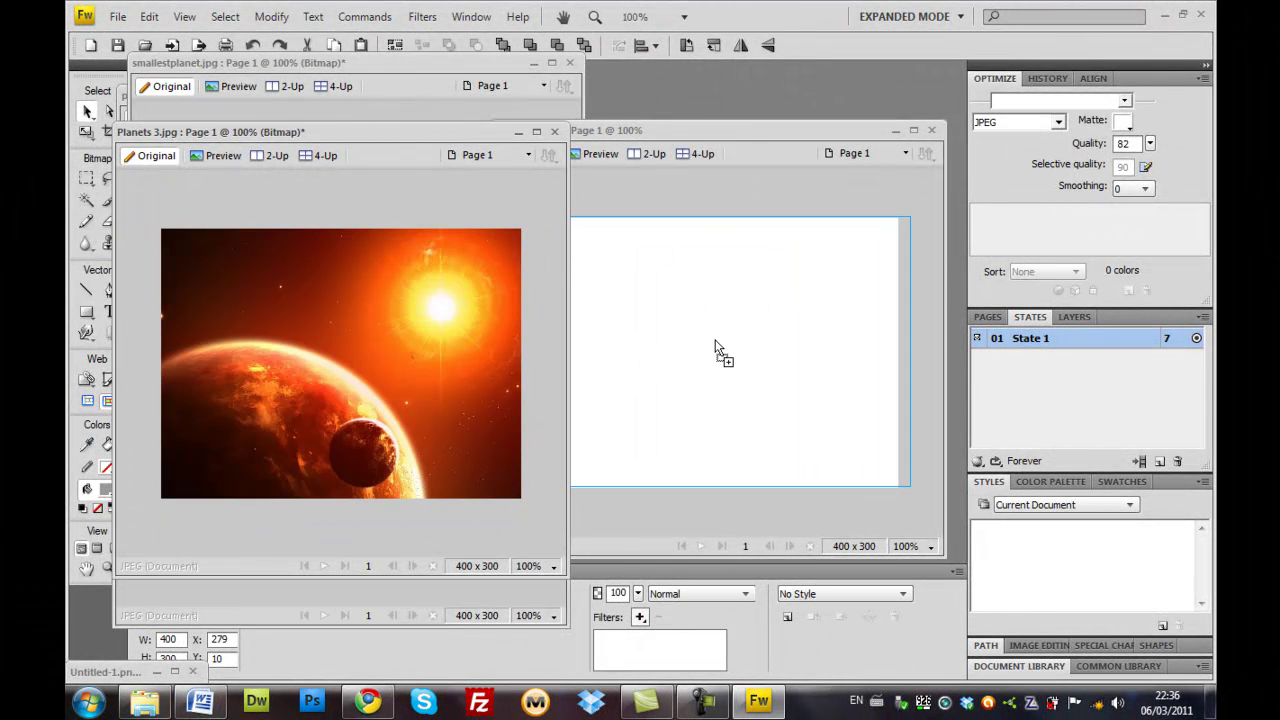
{"action": "left_click_drag", "start_coordinate": [617, 360], "coordinate": [710, 351]}
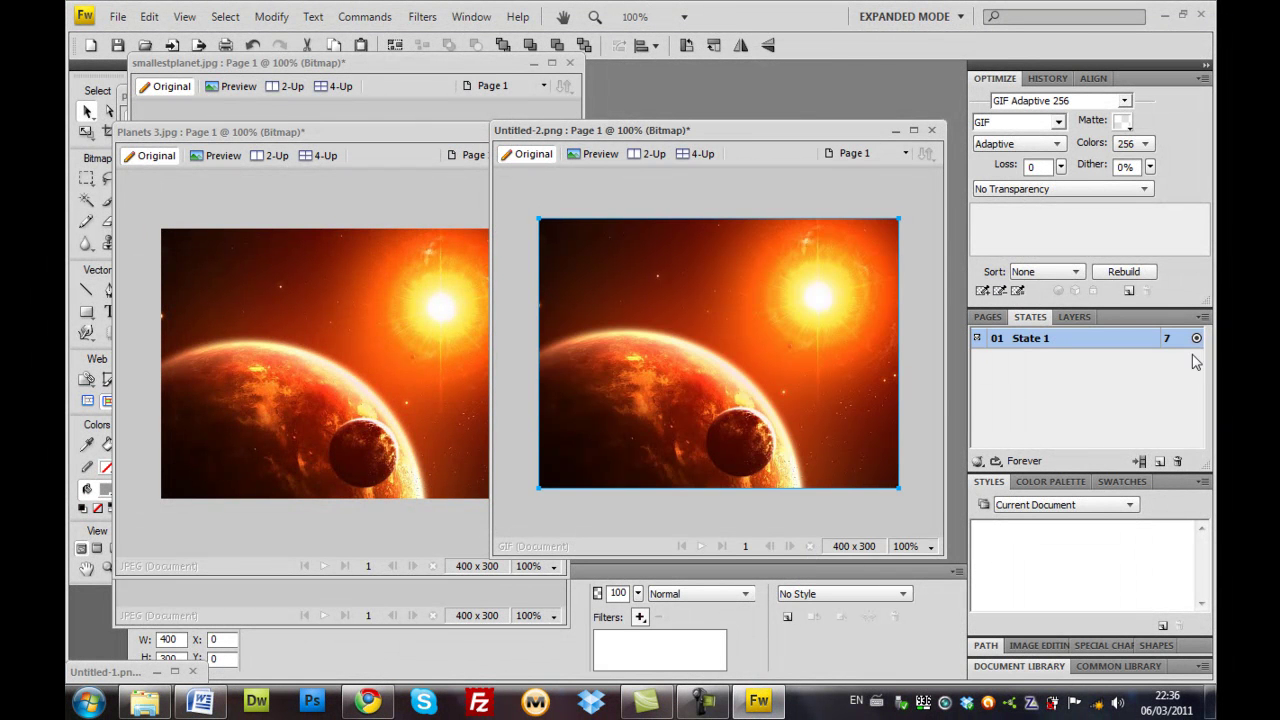
Add State 2 and copy the smallestplanet bitmap into it, minimizing Planets 3
{"action": "left_click", "coordinate": [1160, 462]}
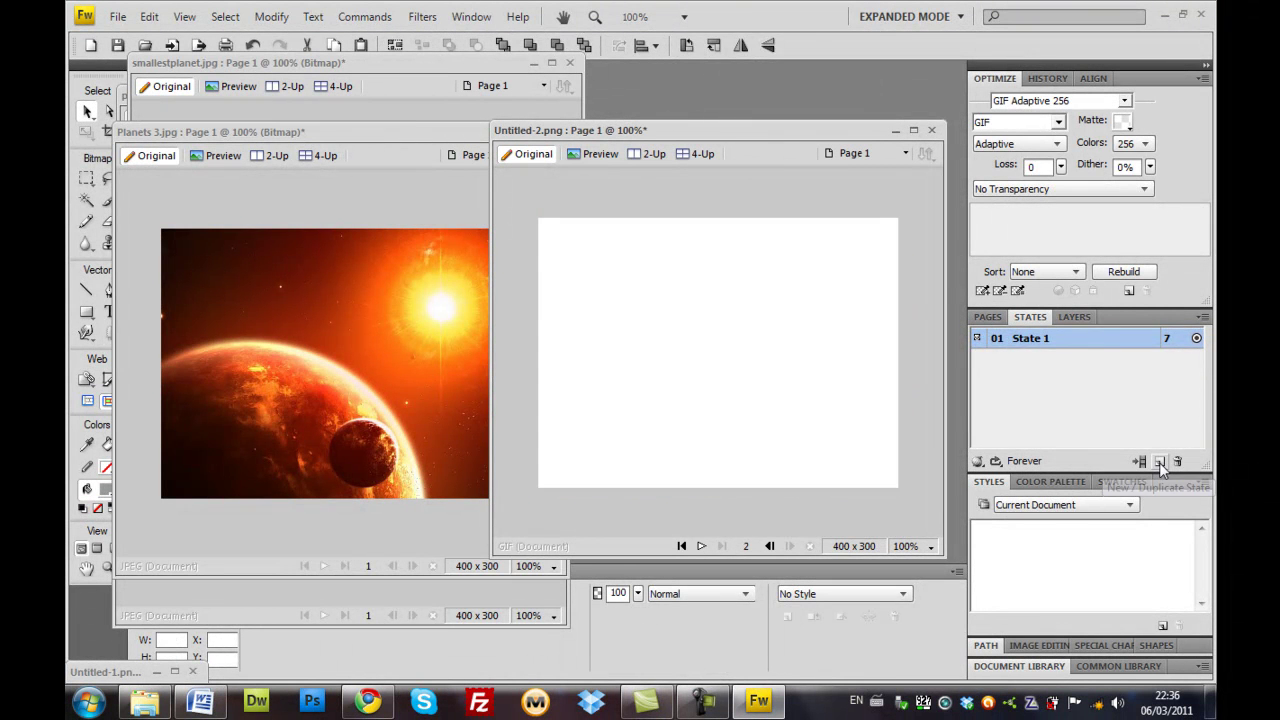
{"action": "left_click", "coordinate": [1062, 340]}
{"action": "left_click", "coordinate": [1066, 362]}
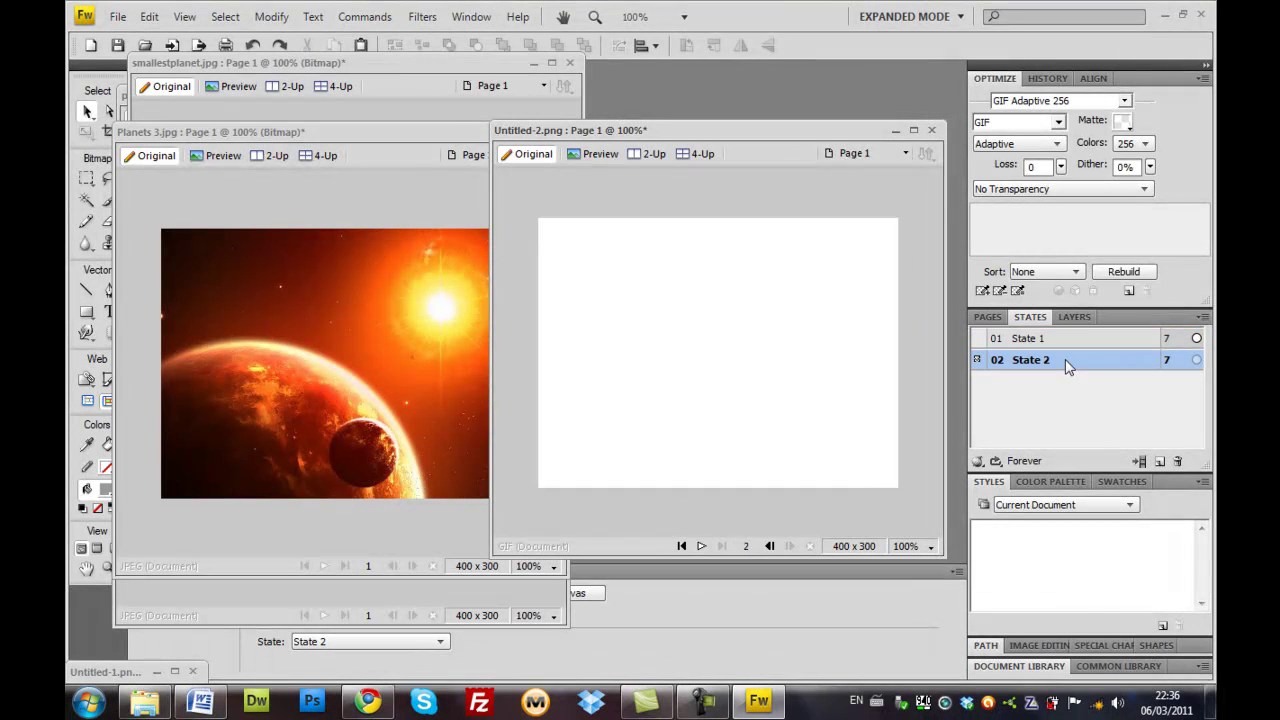
{"action": "left_click", "coordinate": [390, 144]}
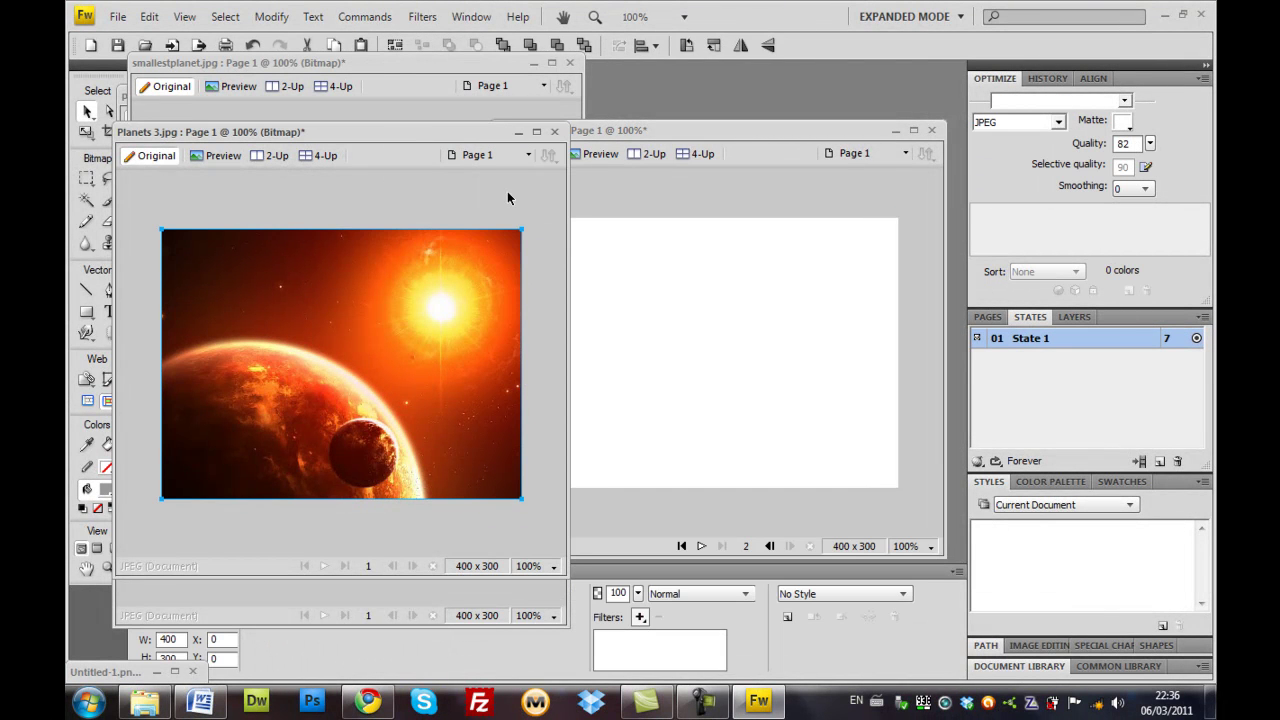
{"action": "left_click", "coordinate": [518, 131]}
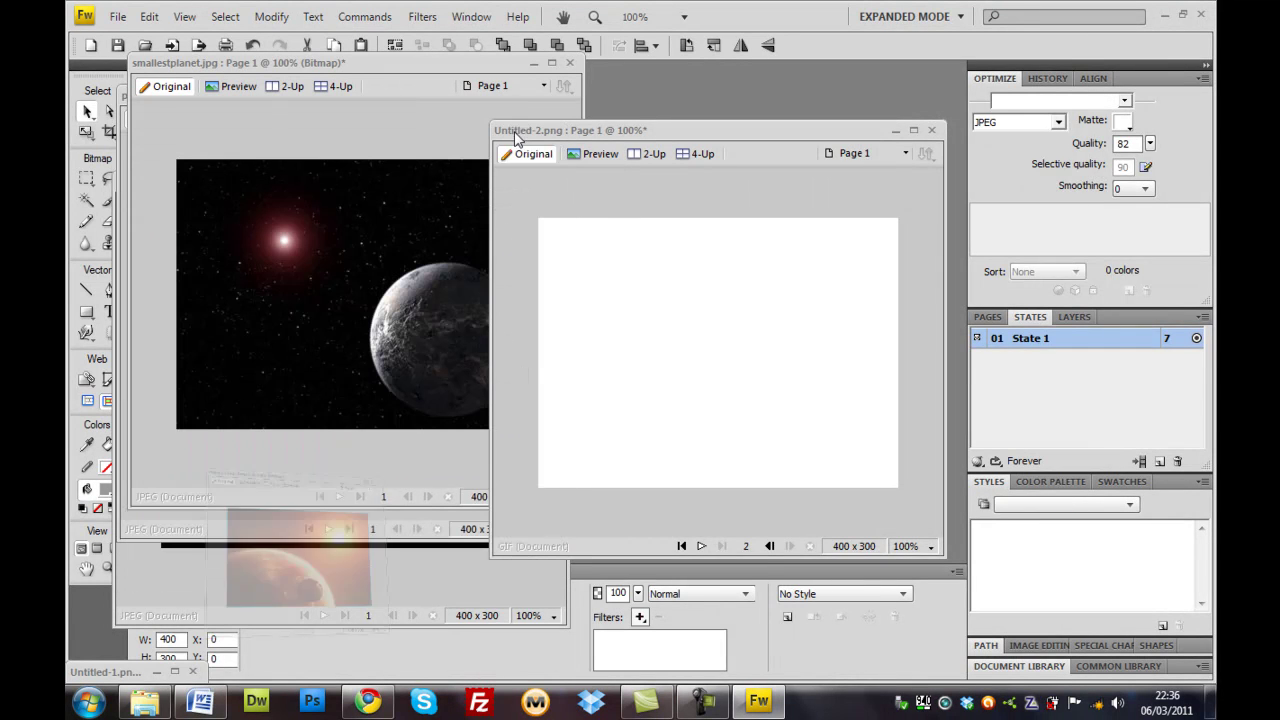
{"action": "left_click", "coordinate": [318, 70]}
{"action": "left_click", "coordinate": [308, 257]}
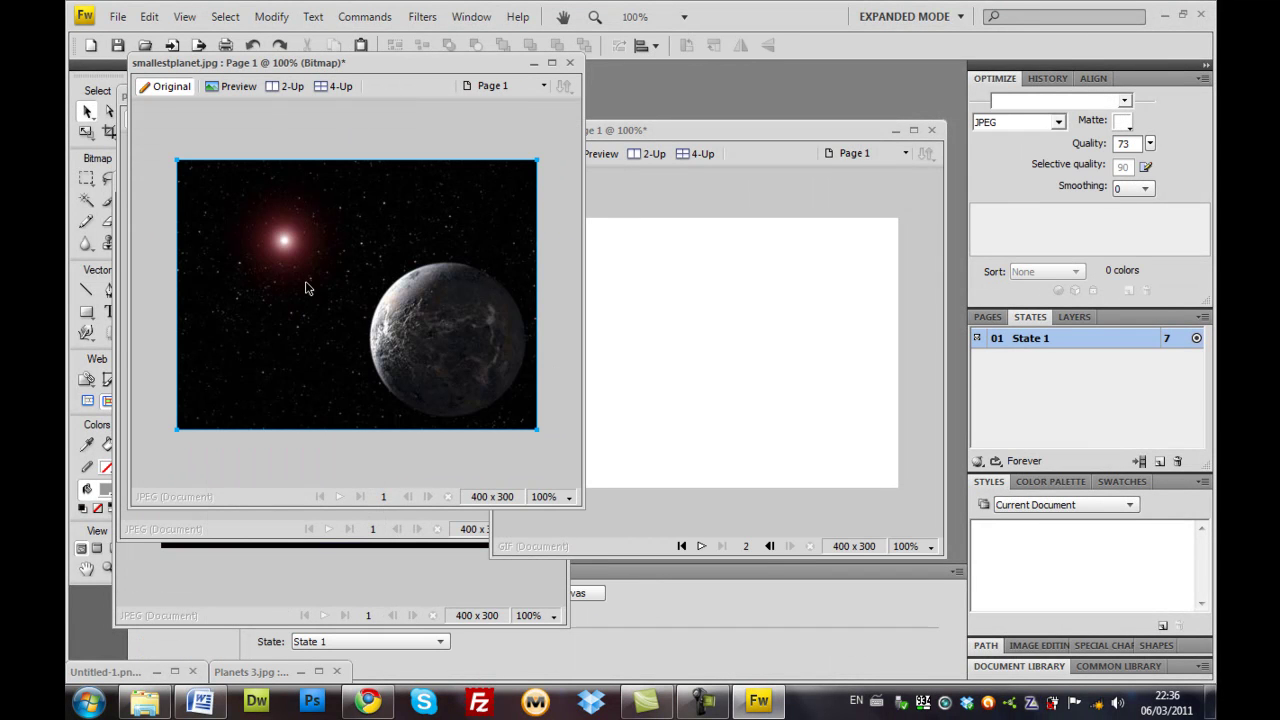
{"action": "left_click_drag", "start_coordinate": [335, 288], "coordinate": [672, 336]}
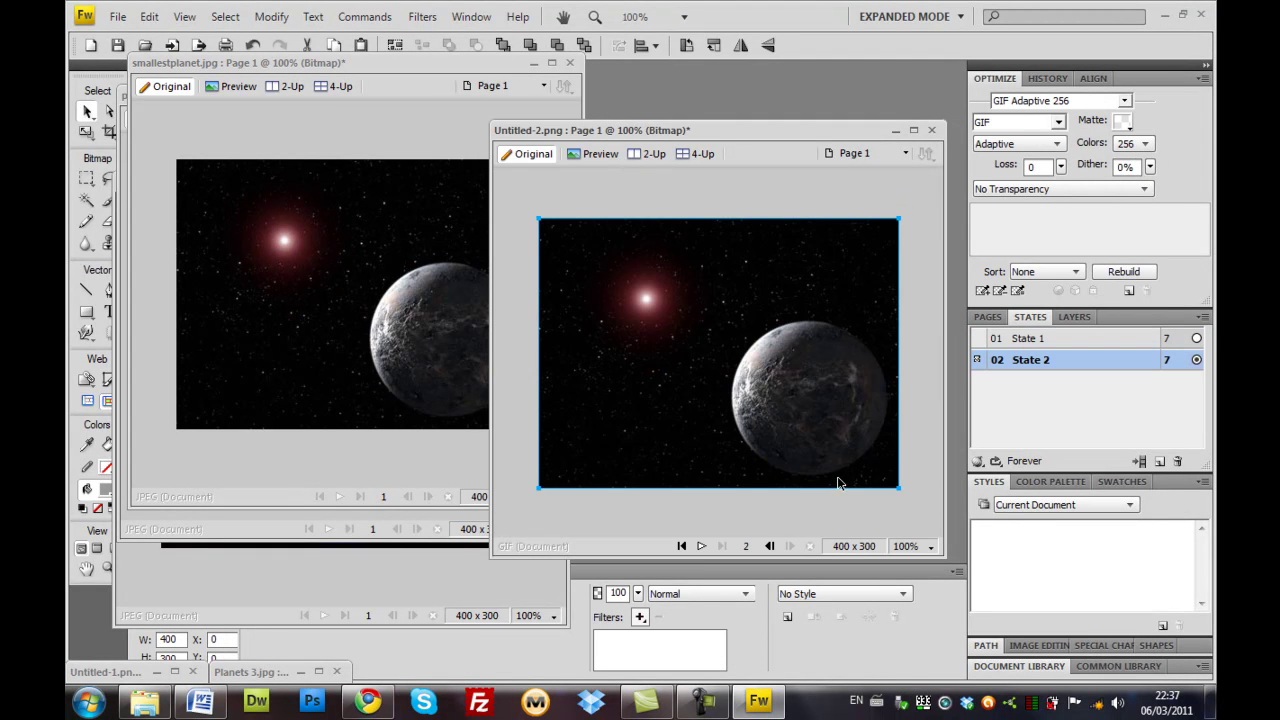
Add State 3 holding the planets cosmic loneliness bitmap, then an empty fourth state
{"action": "left_click", "coordinate": [1160, 462]}
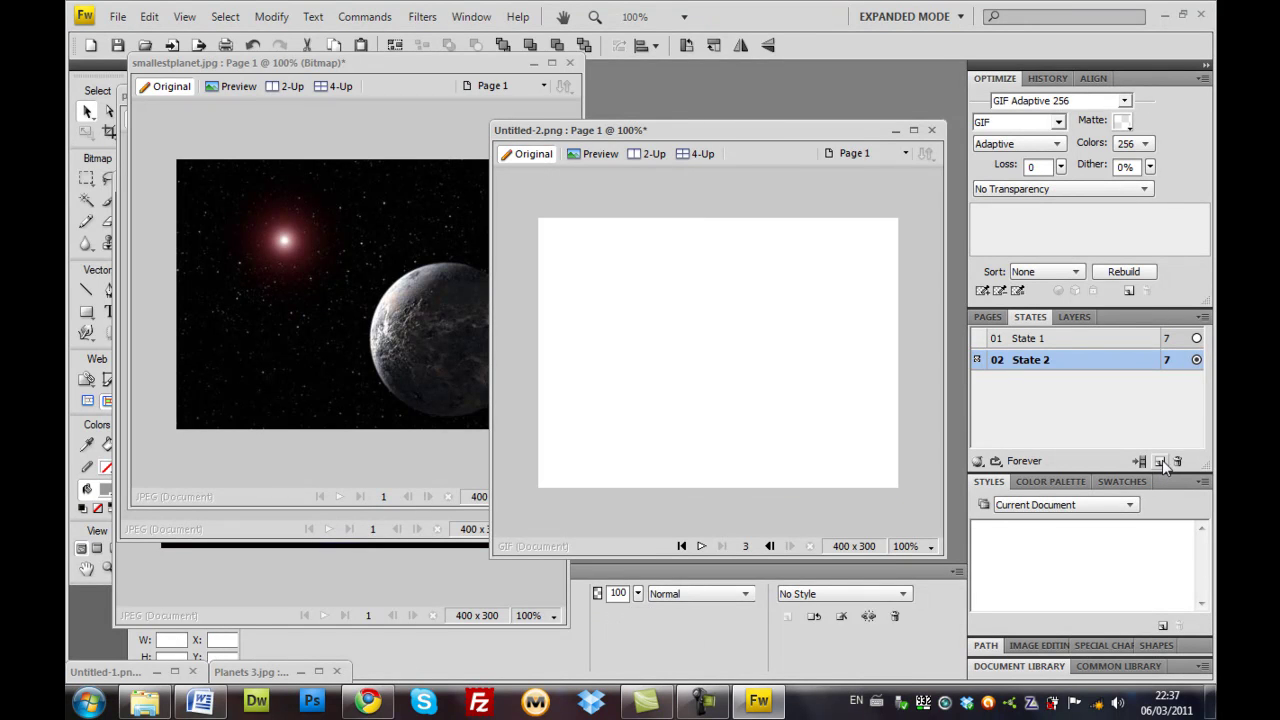
{"action": "left_click", "coordinate": [390, 73]}
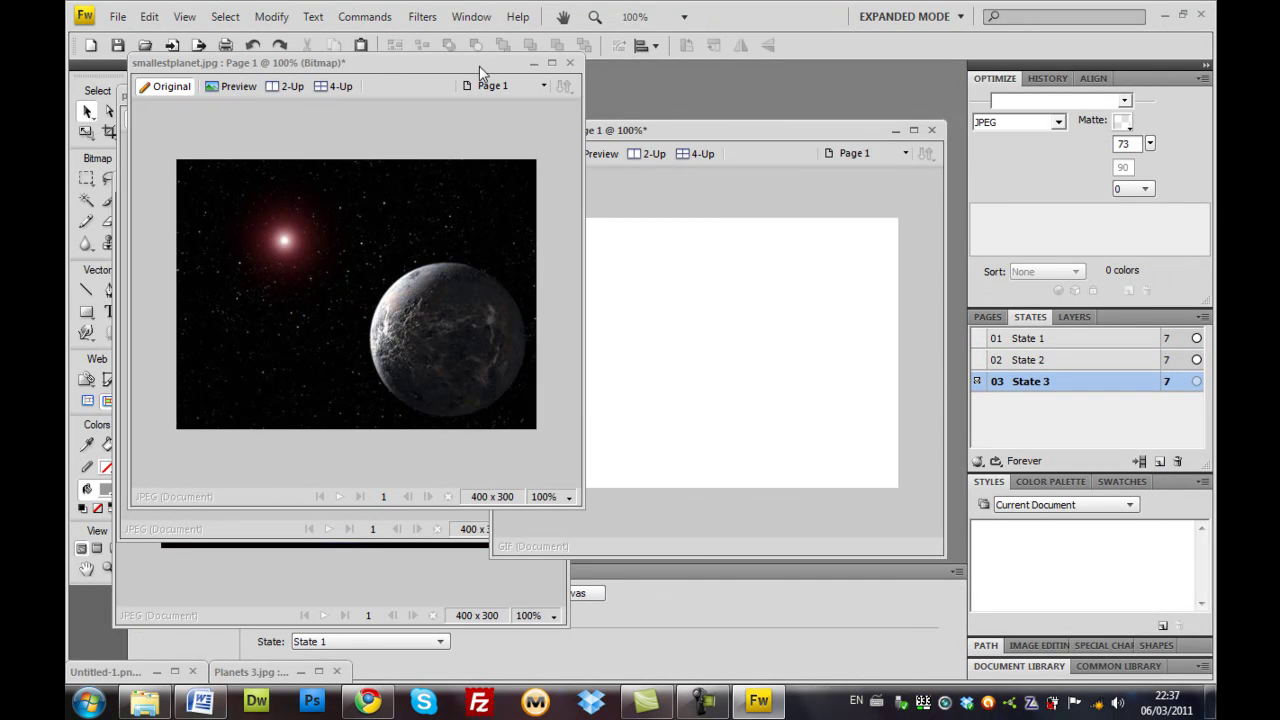
{"action": "left_click", "coordinate": [534, 63]}
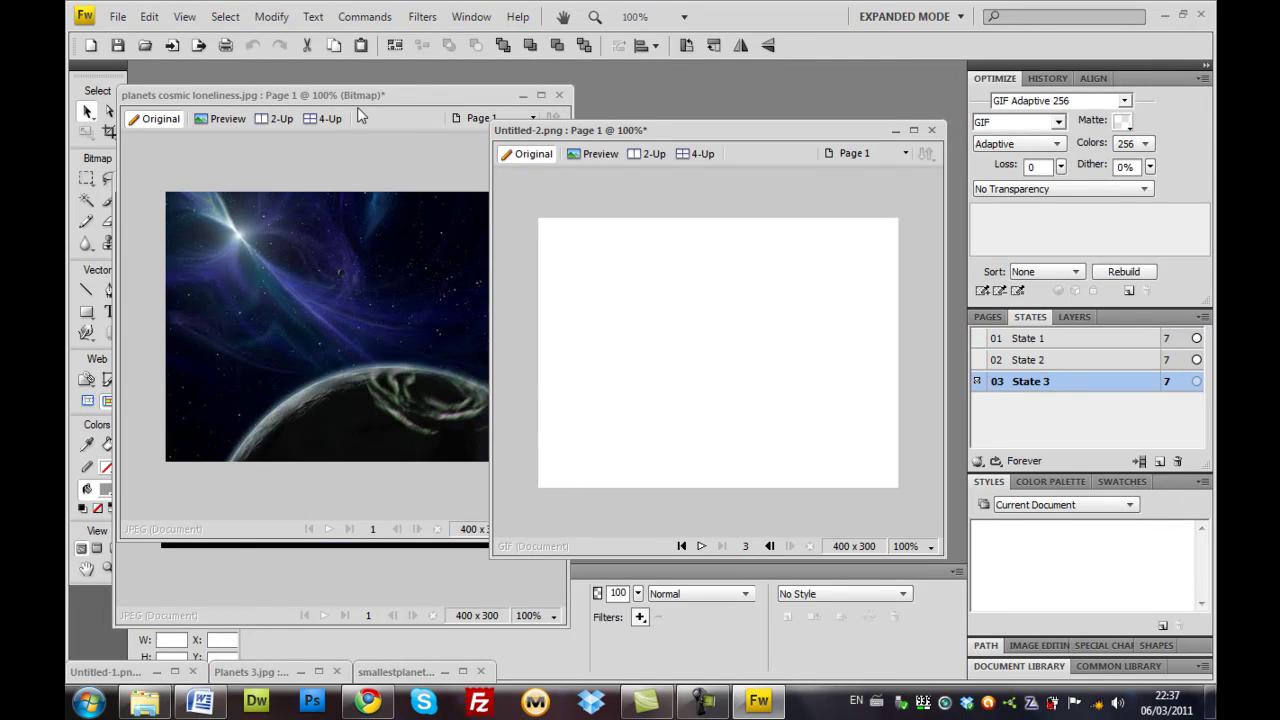
{"action": "left_click", "coordinate": [349, 93]}
{"action": "left_click", "coordinate": [310, 343]}
{"action": "left_click_drag", "start_coordinate": [310, 343], "coordinate": [737, 375]}
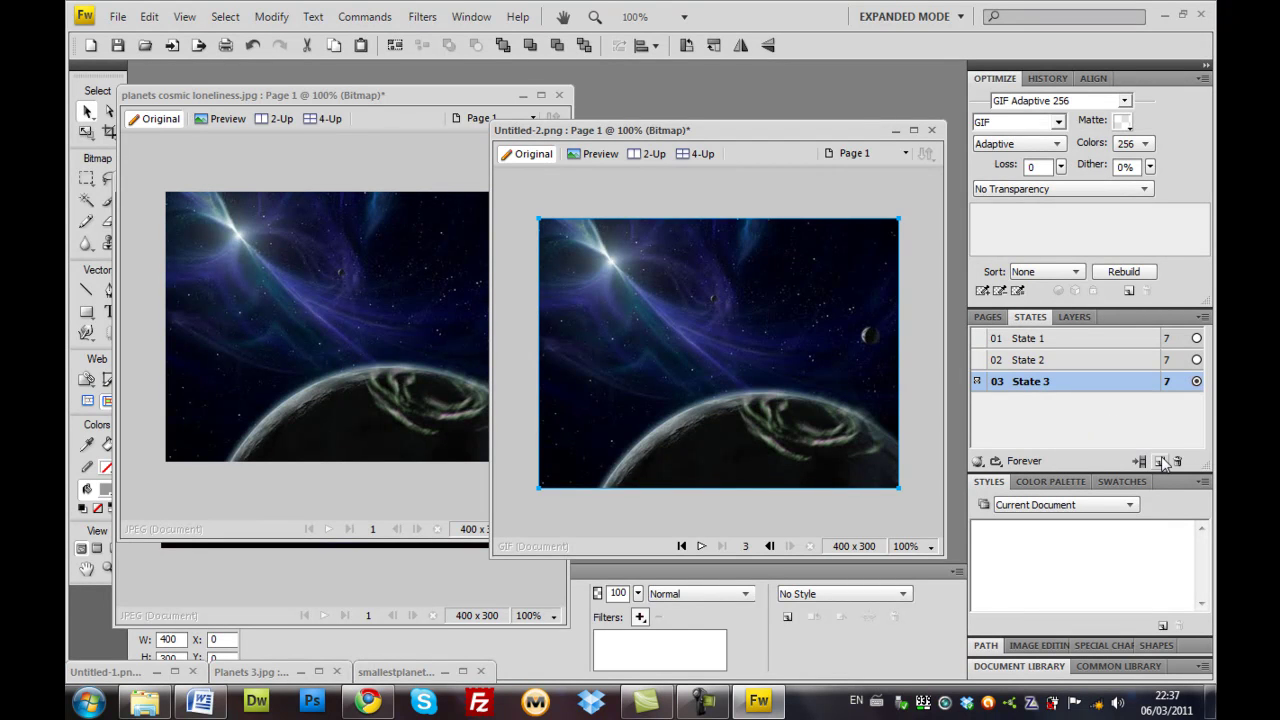
{"action": "key", "text": "ctrl+z"}
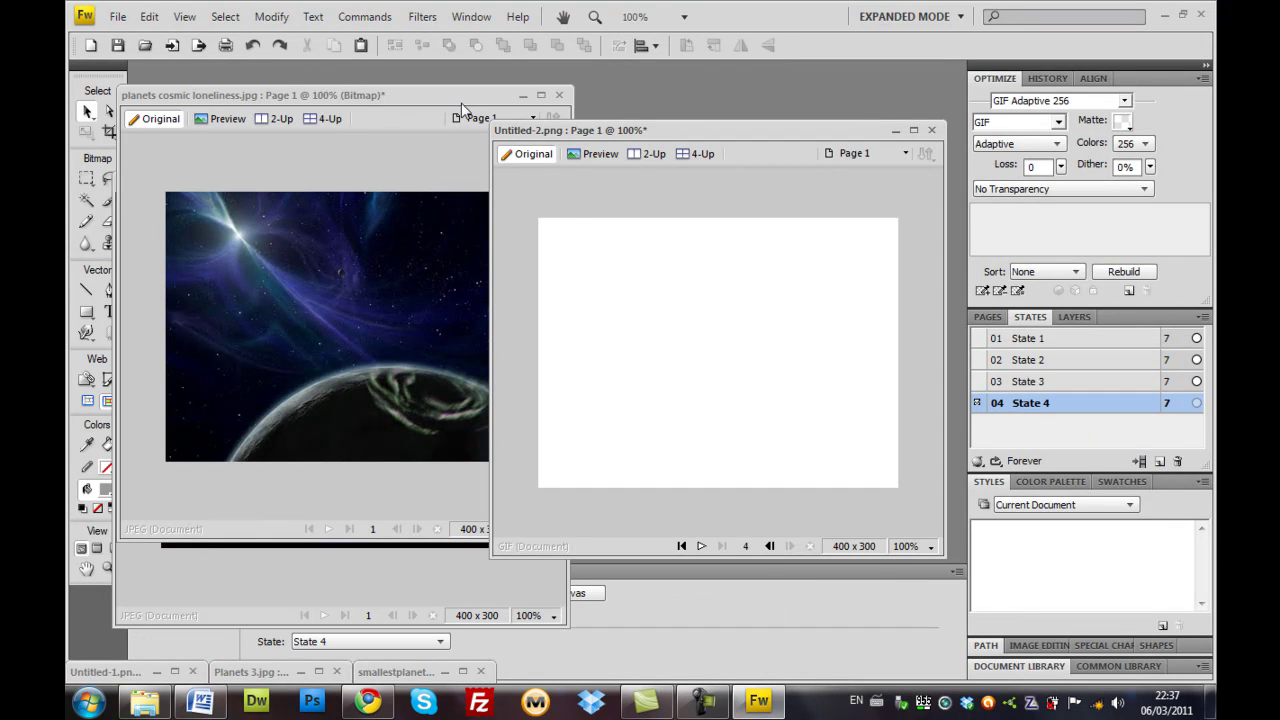
Minimize the cosmic loneliness window and drop the New Planet bitmap into State 4
{"action": "left_click", "coordinate": [462, 104]}
{"action": "left_click", "coordinate": [520, 96]}
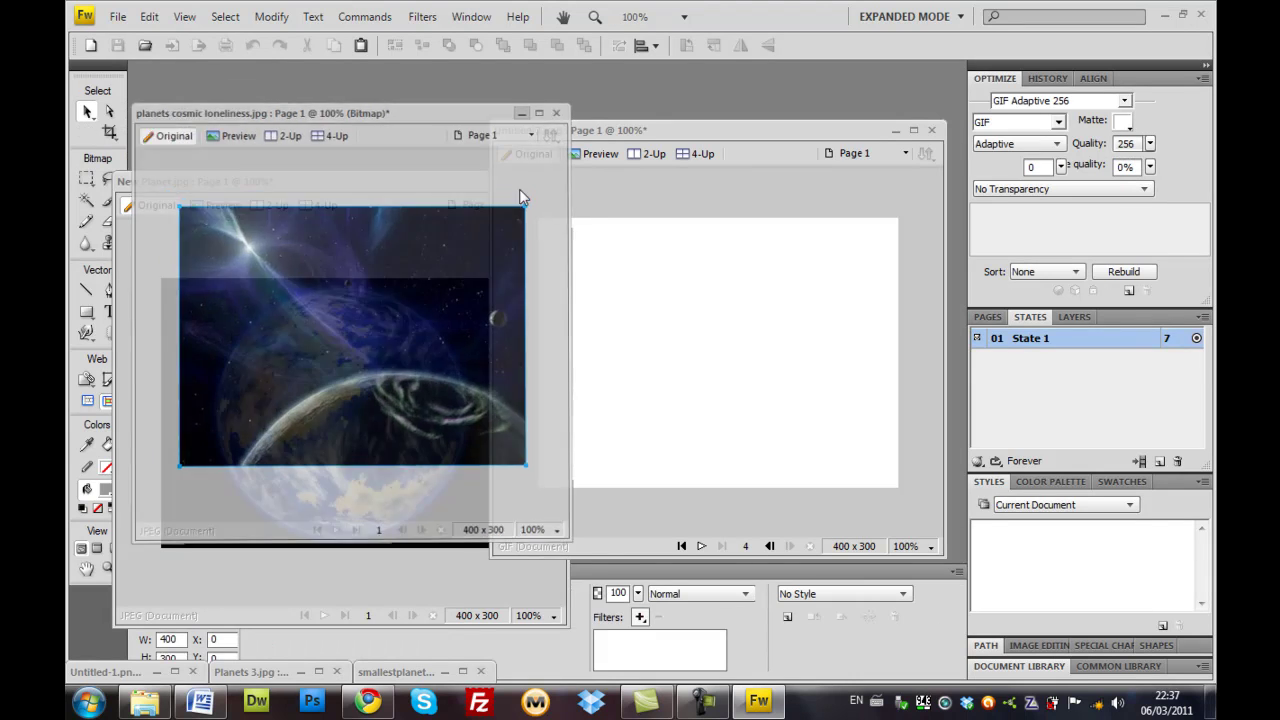
{"action": "left_click", "coordinate": [307, 180]}
{"action": "left_click_drag", "start_coordinate": [324, 416], "coordinate": [676, 350]}
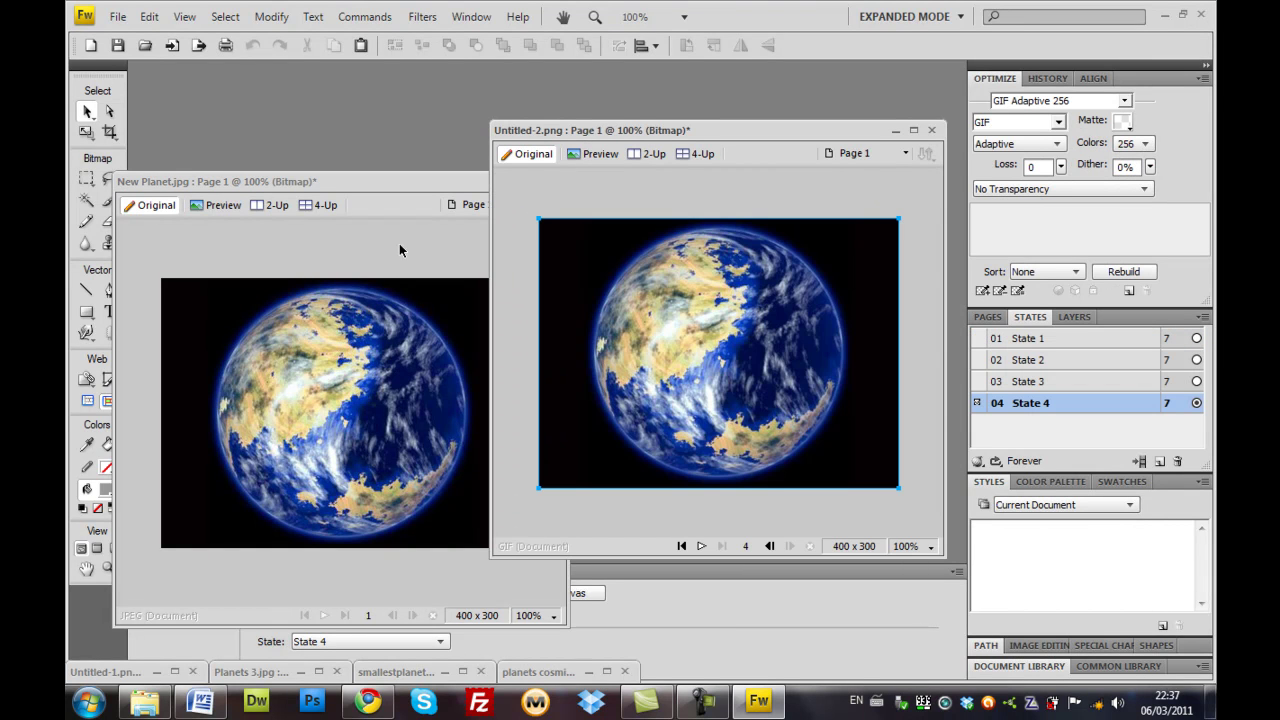
Minimize New Planet.jpg, move Untitled-2 up-left, and play the four-state animation
{"action": "left_click", "coordinate": [274, 188]}
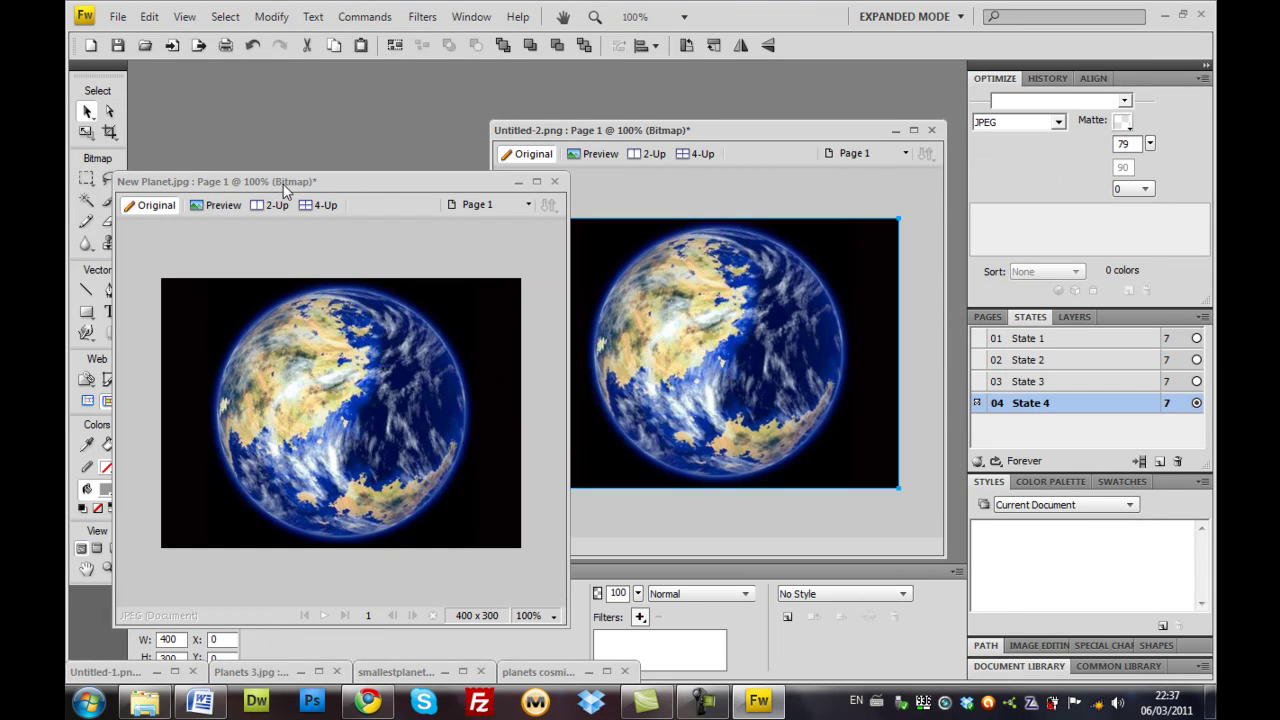
{"action": "left_click", "coordinate": [513, 184]}
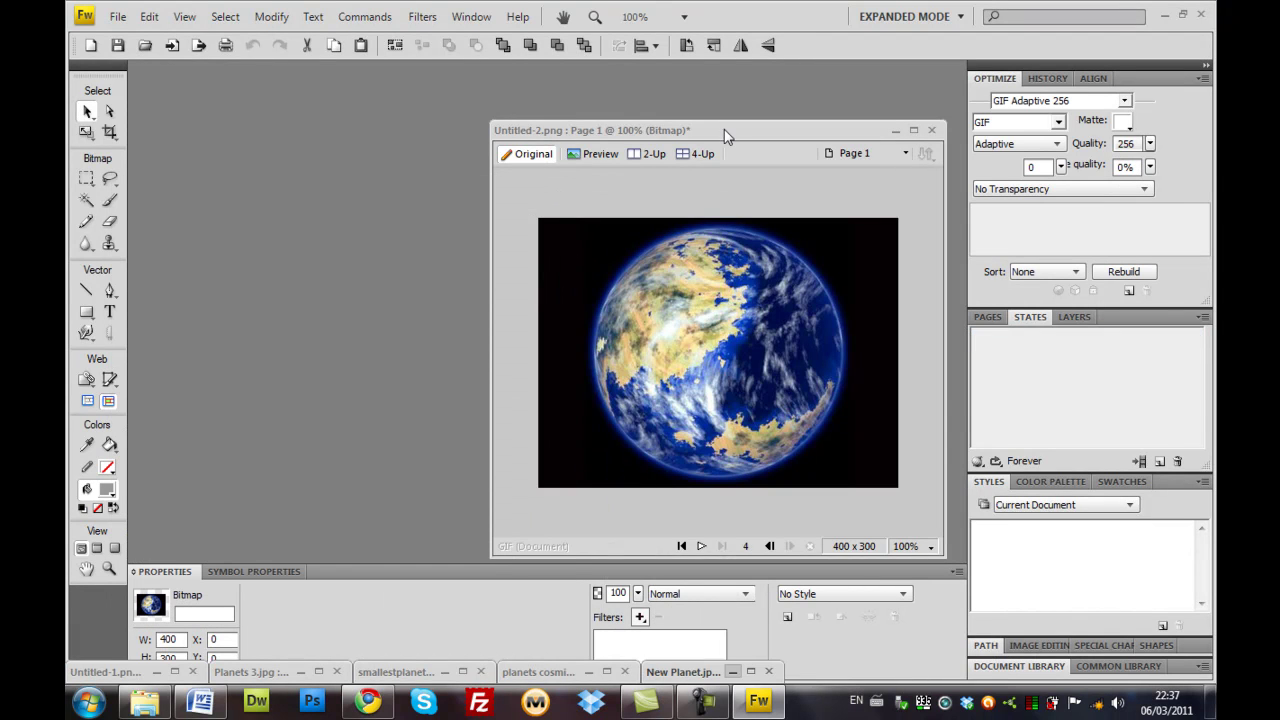
{"action": "left_click_drag", "start_coordinate": [724, 130], "coordinate": [495, 107]}
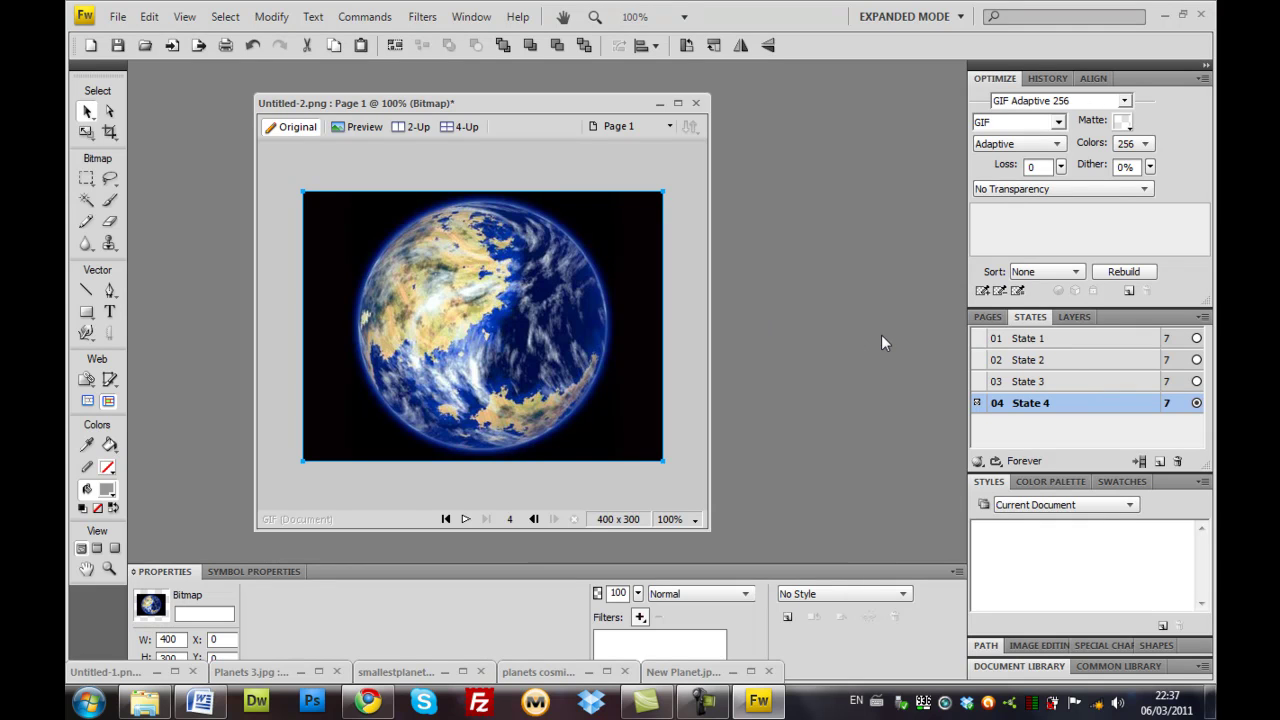
{"action": "left_click", "coordinate": [464, 519]}
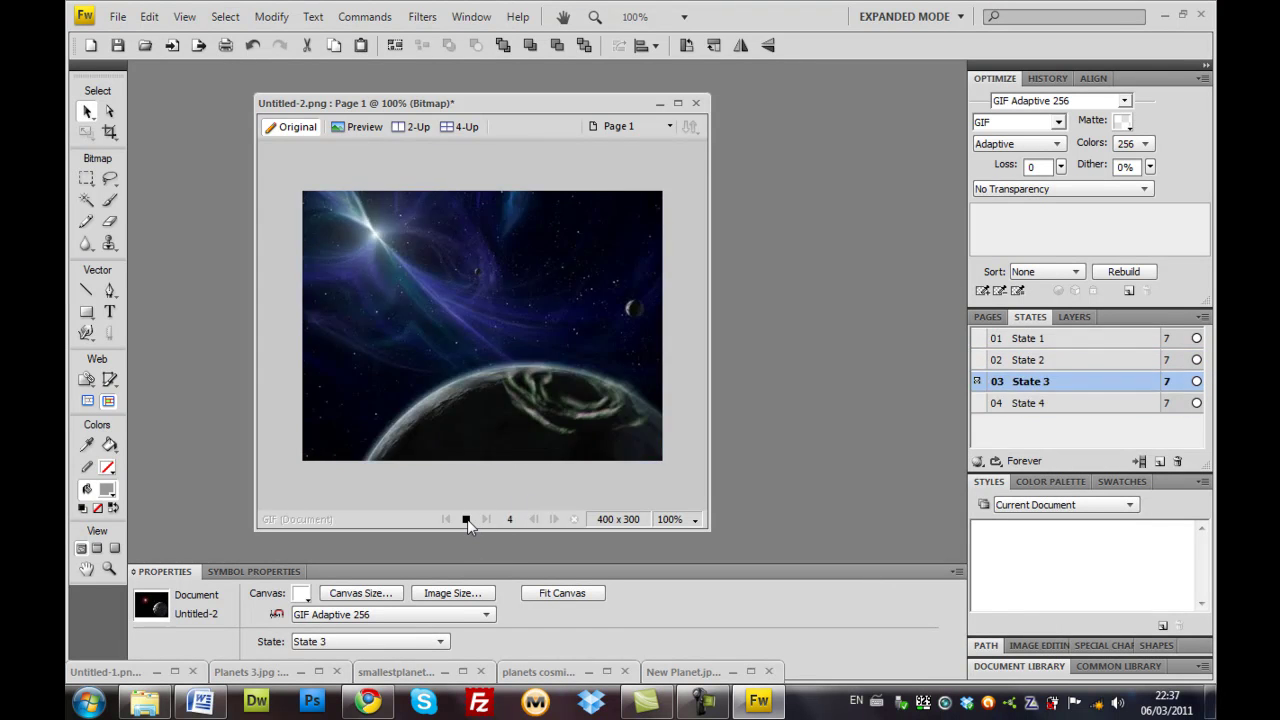
Stop playback and set the delay of States 1–4 to 150/100 s
{"action": "left_click", "coordinate": [467, 519]}
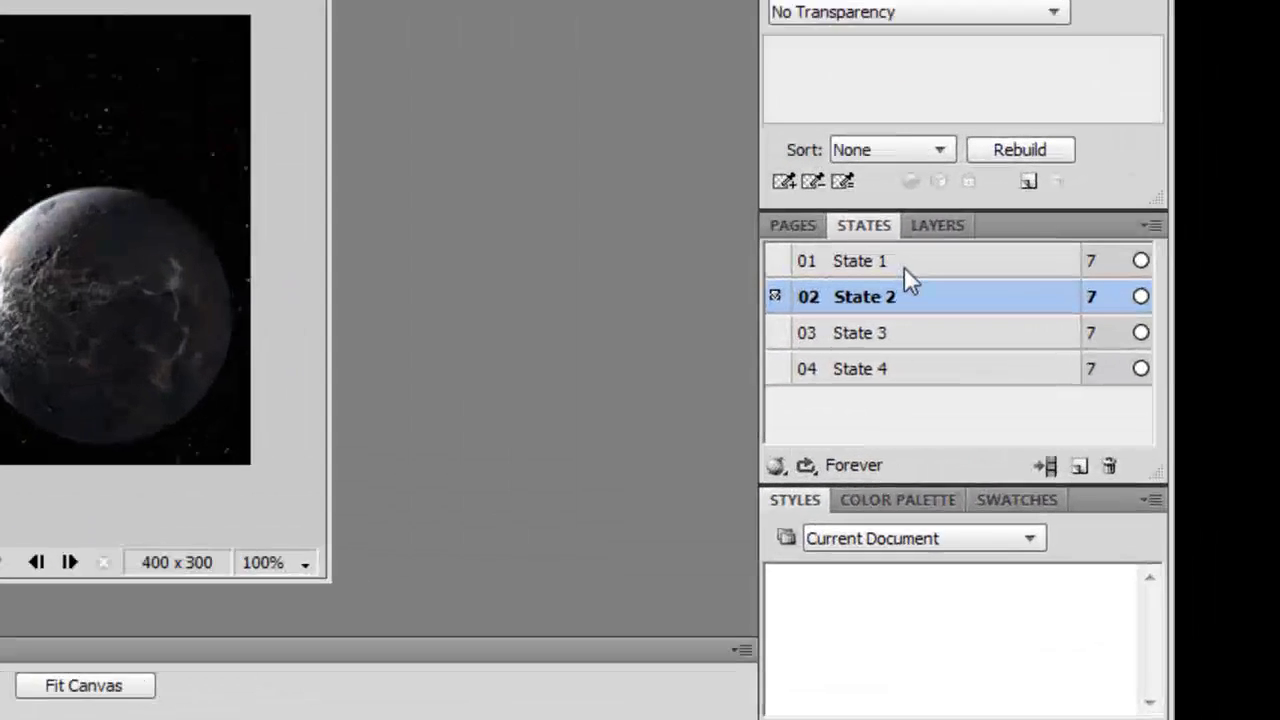
{"action": "left_click", "coordinate": [1055, 340]}
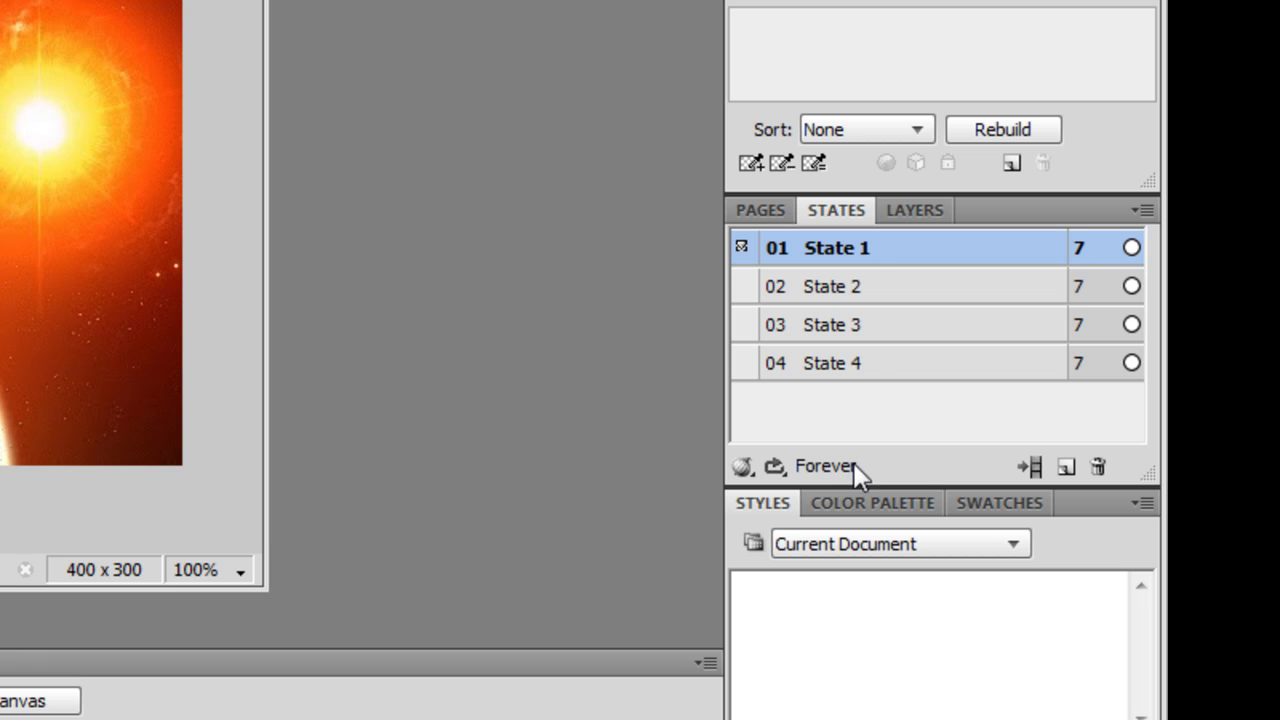
{"action": "left_click", "coordinate": [869, 362], "text": "shift"}
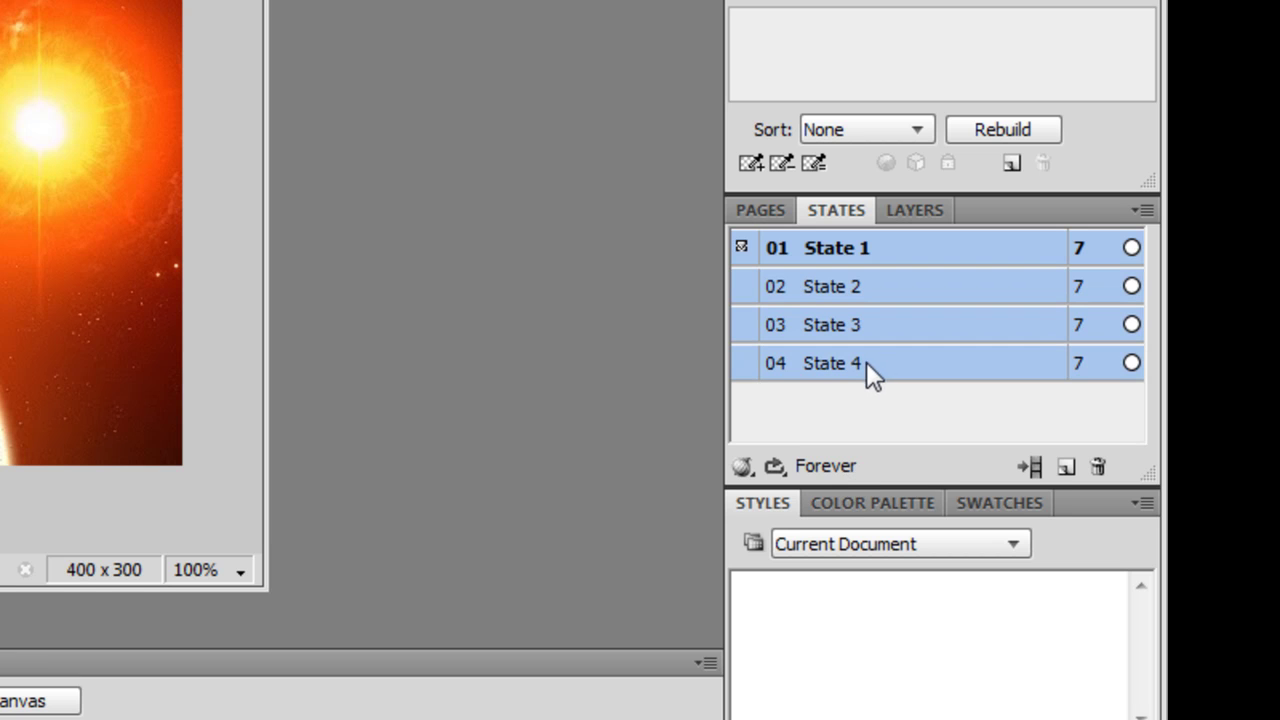
{"action": "double_click", "coordinate": [1077, 253]}
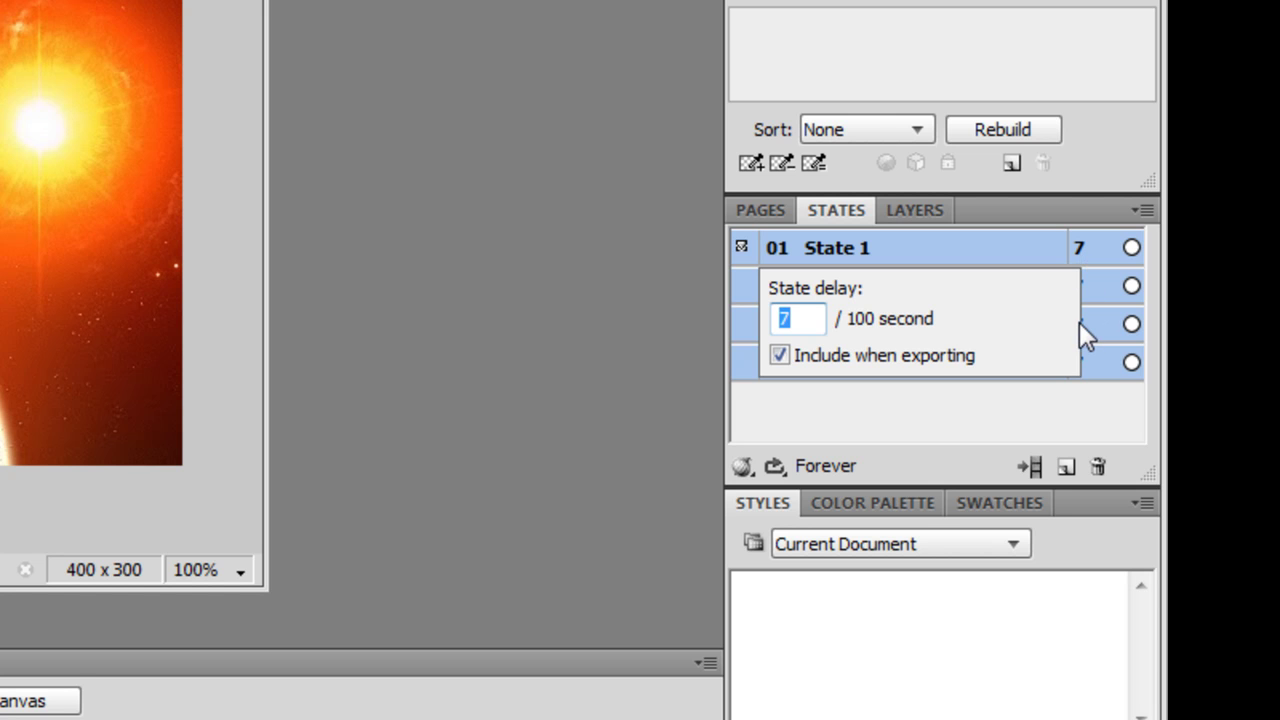
{"action": "type", "text": "150"}
{"action": "key", "text": "Return"}
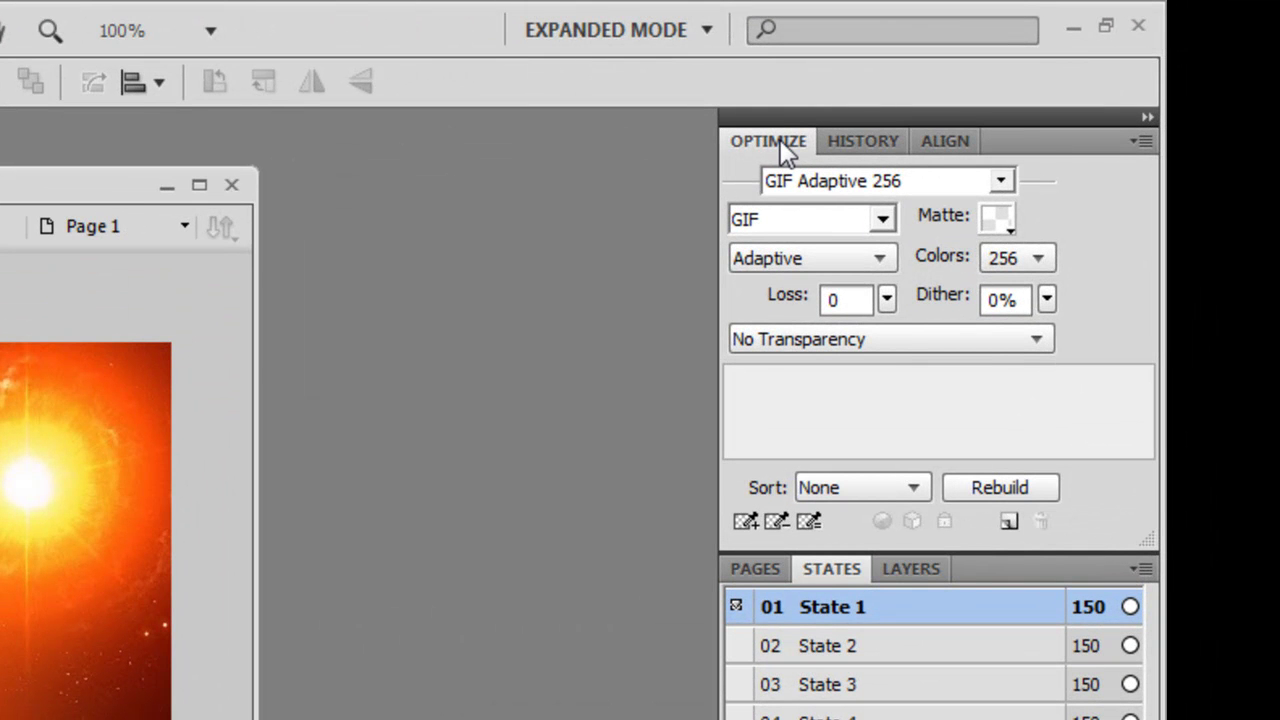
Switch the Optimize panel export format from GIF to Animated GIF
{"action": "left_click", "coordinate": [884, 219]}
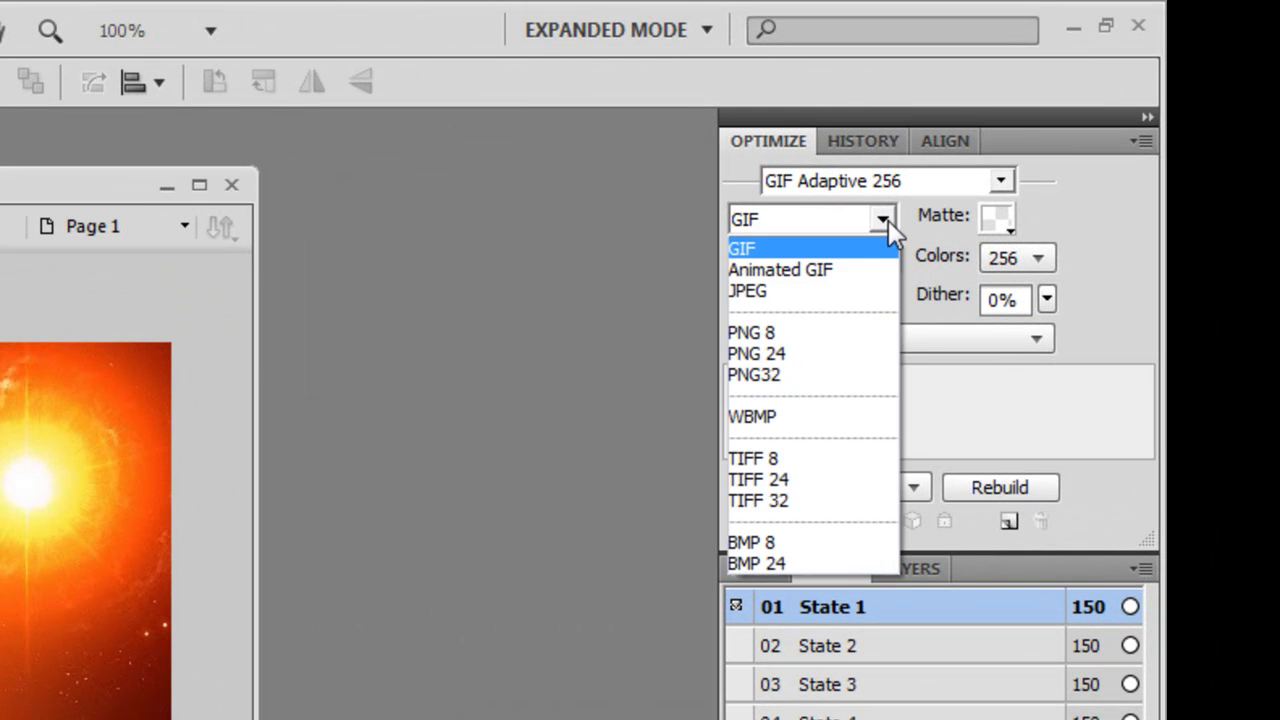
{"action": "left_click", "coordinate": [862, 269]}
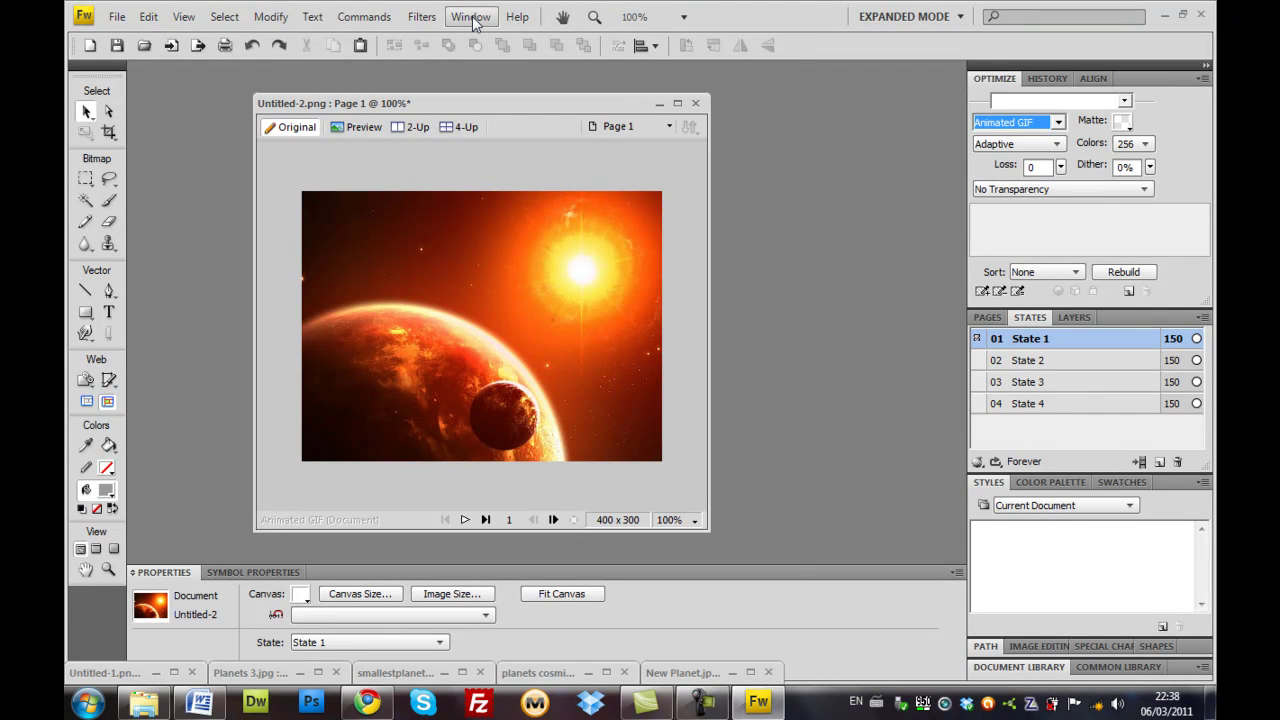
{"action": "left_click", "coordinate": [472, 18]}
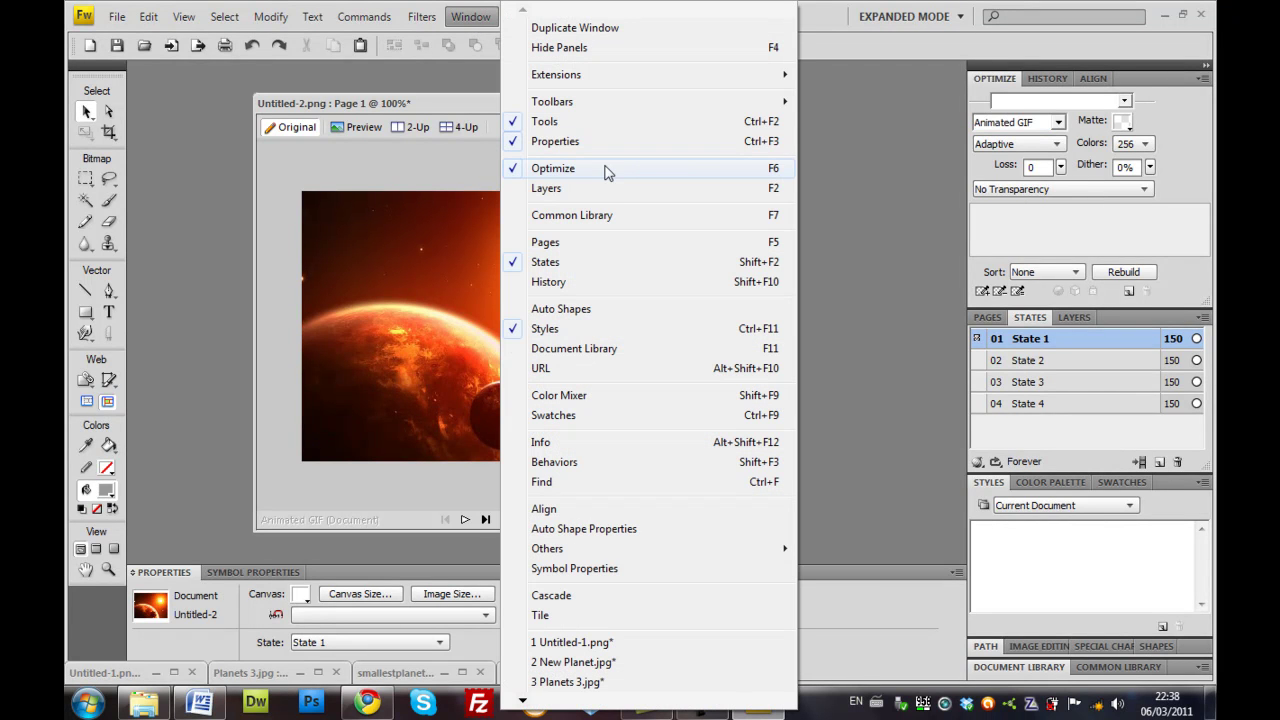
{"action": "left_click", "coordinate": [470, 17]}
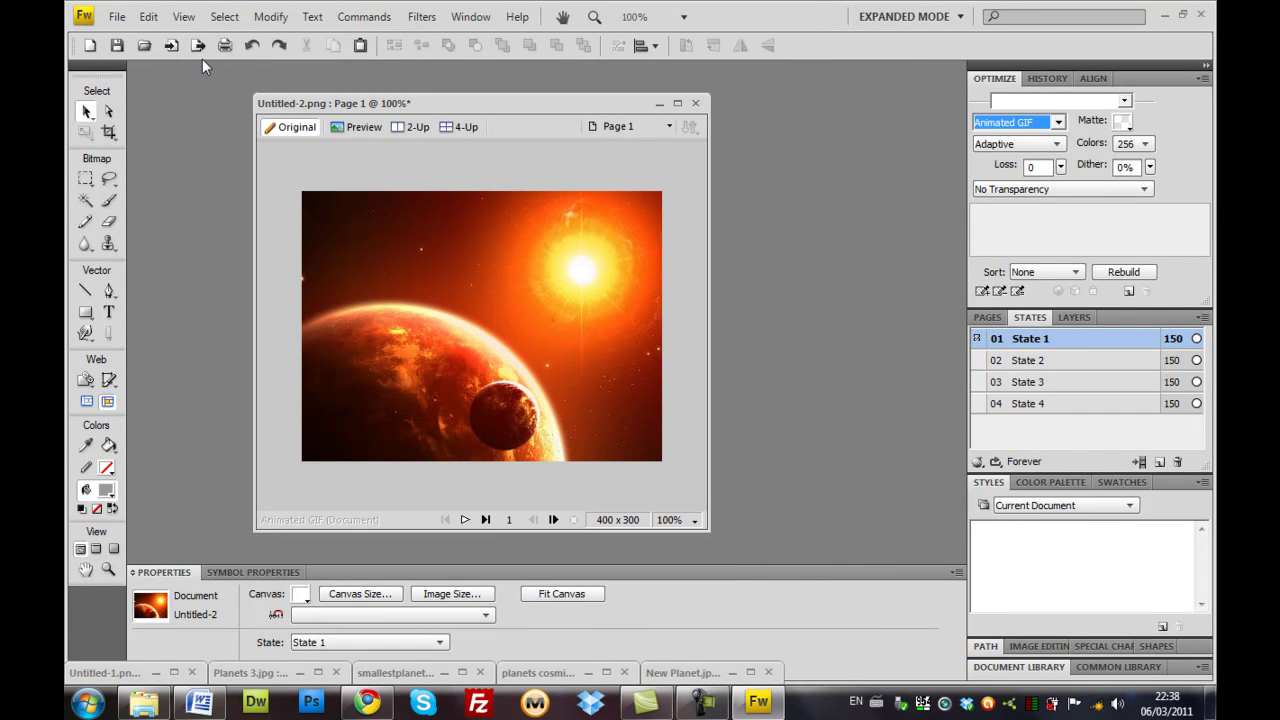
Export the document, renaming Untitled-2 to planet_anime while keeping the .gif extension
{"action": "left_click", "coordinate": [117, 17]}
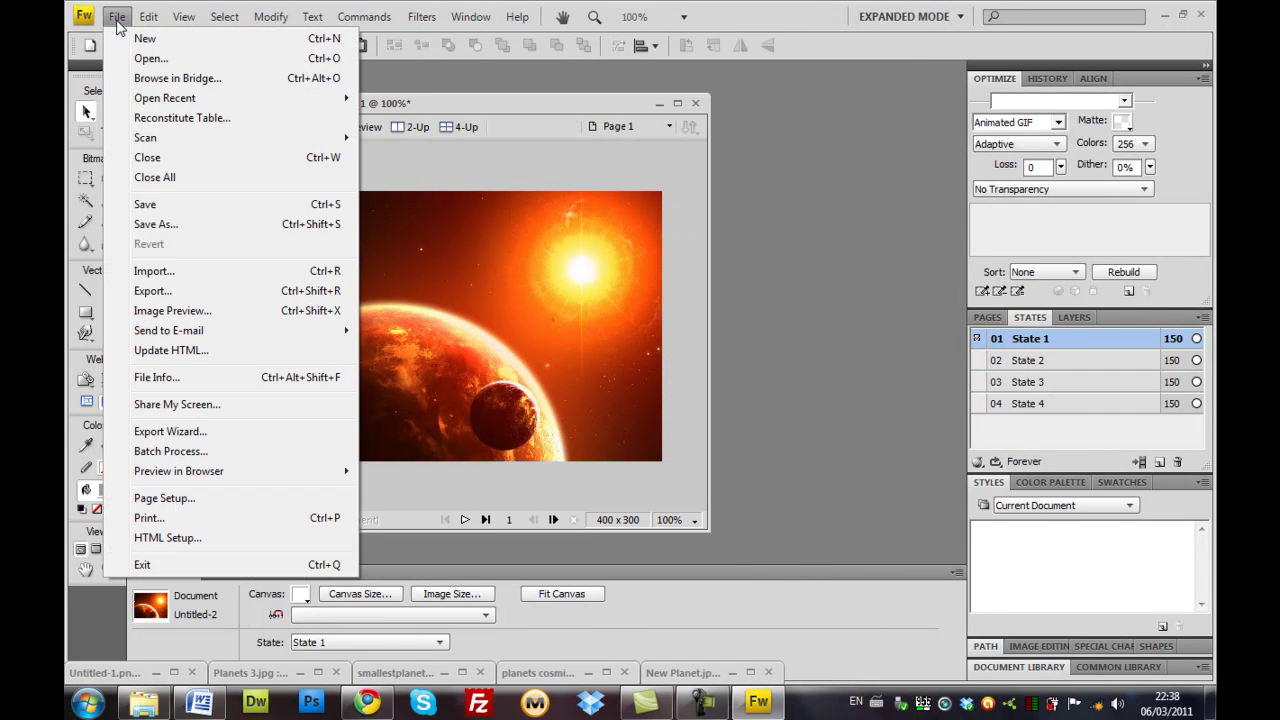
{"action": "left_click", "coordinate": [143, 292]}
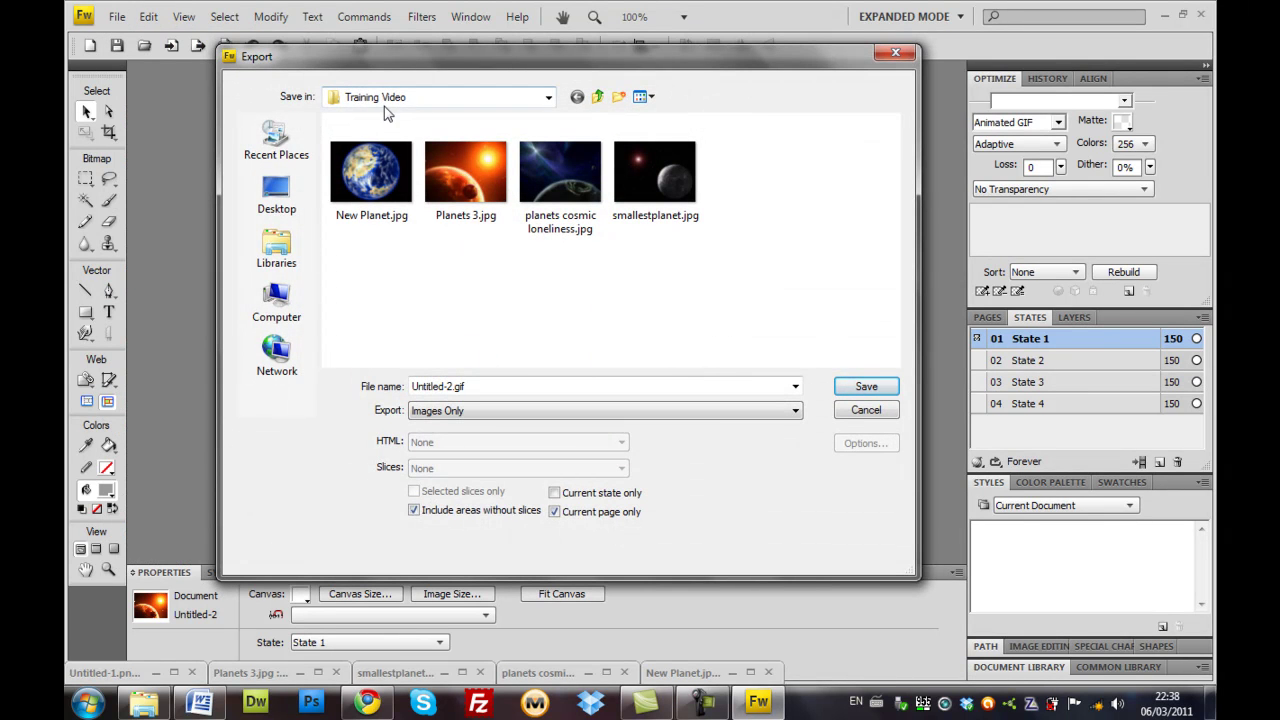
{"action": "double_click", "coordinate": [450, 386]}
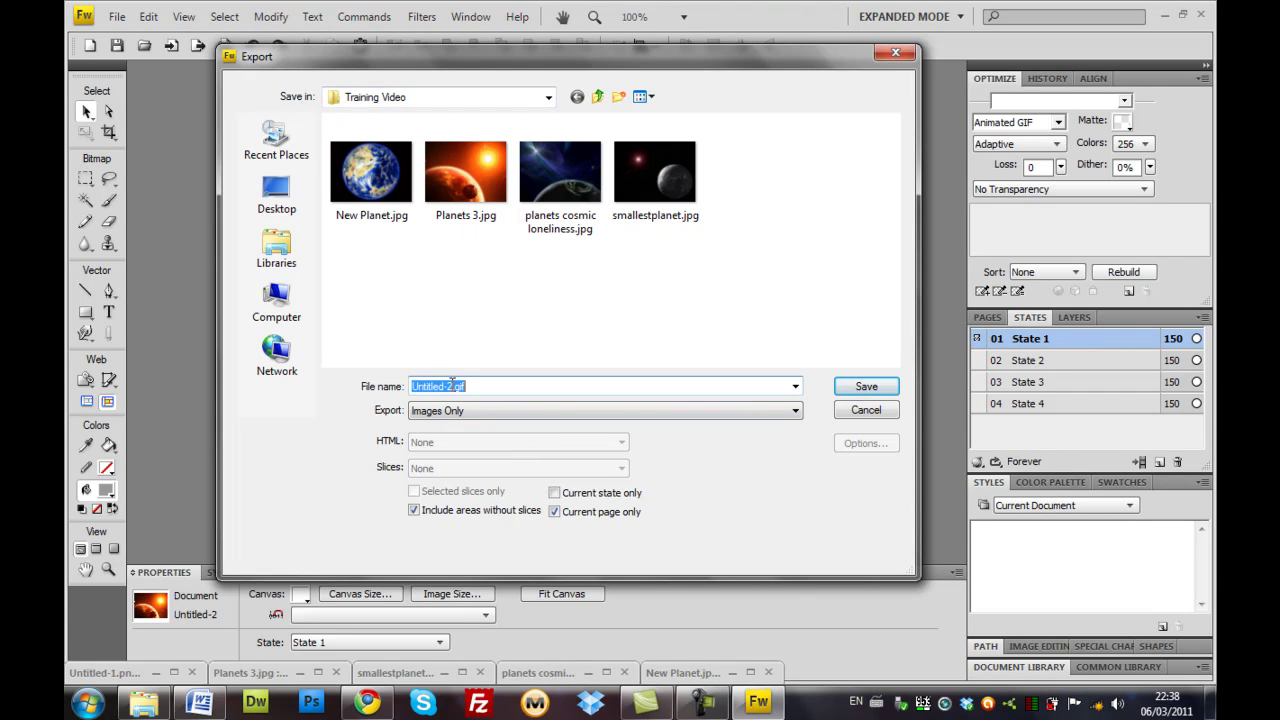
{"action": "left_click_drag", "start_coordinate": [452, 386], "coordinate": [384, 387]}
{"action": "type", "text": "planet"}
{"action": "type", "text": "_anim"}
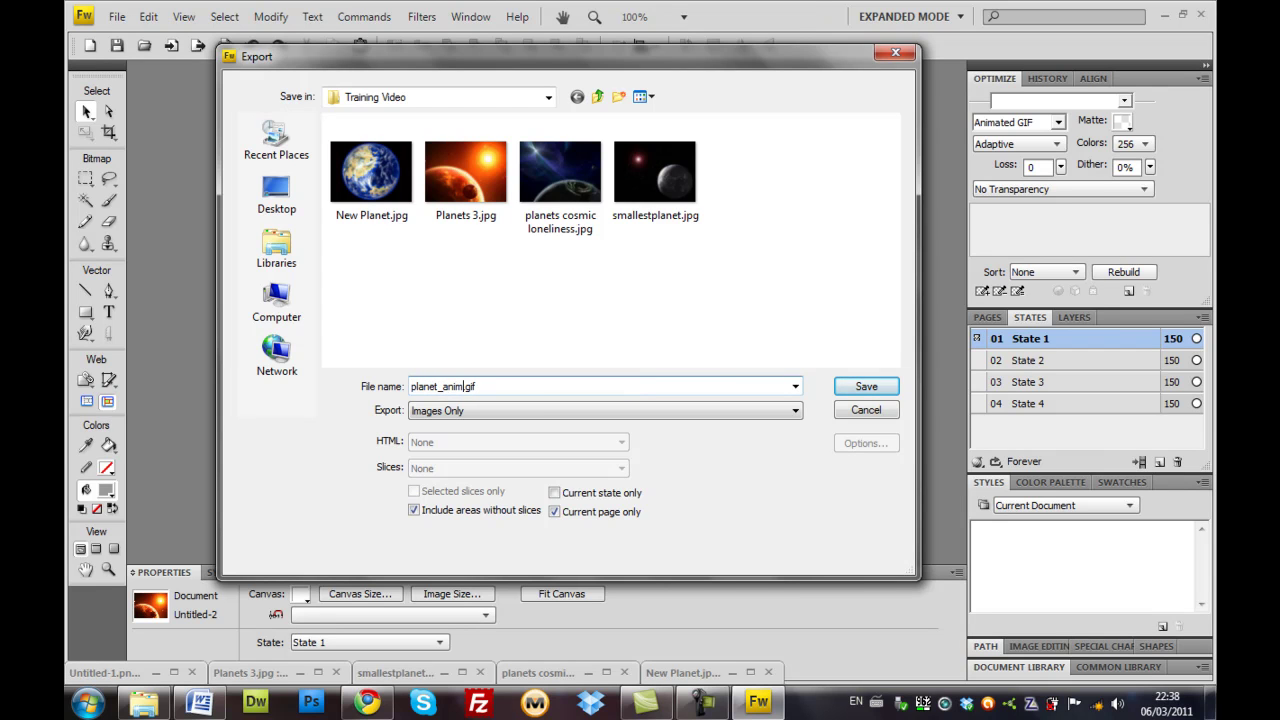
{"action": "type", "text": "e"}
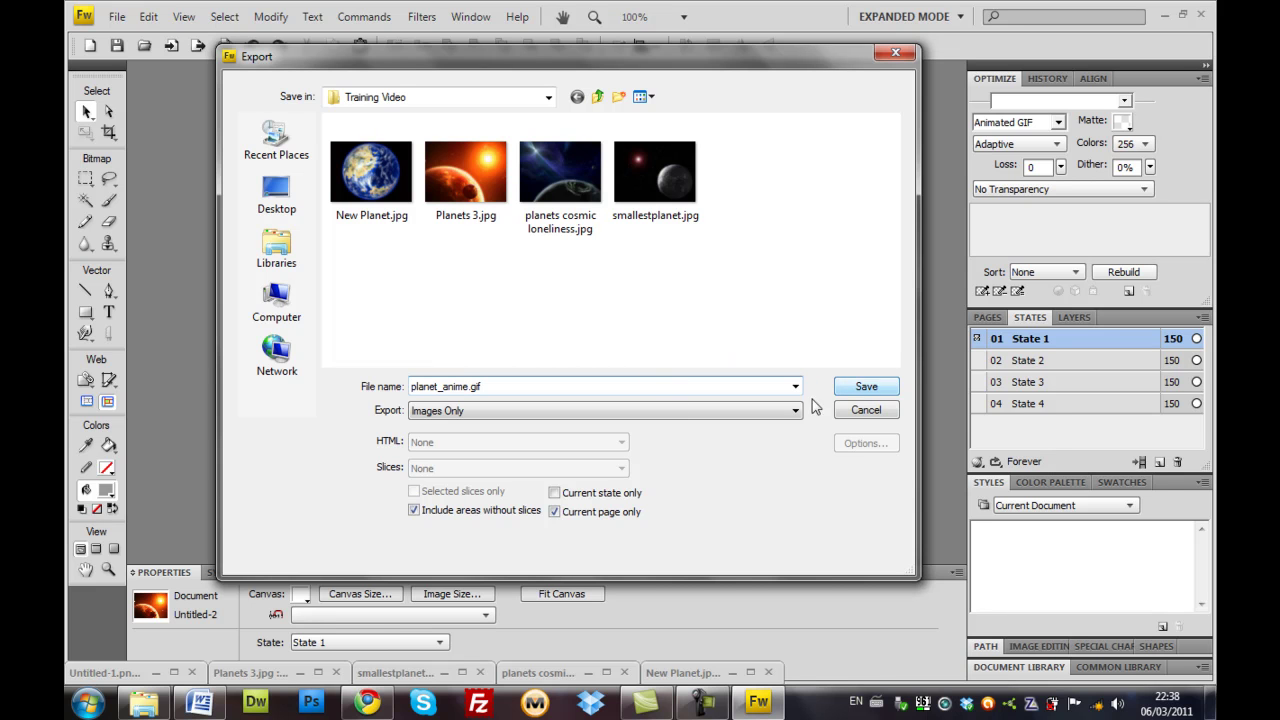
{"action": "left_click", "coordinate": [846, 390]}
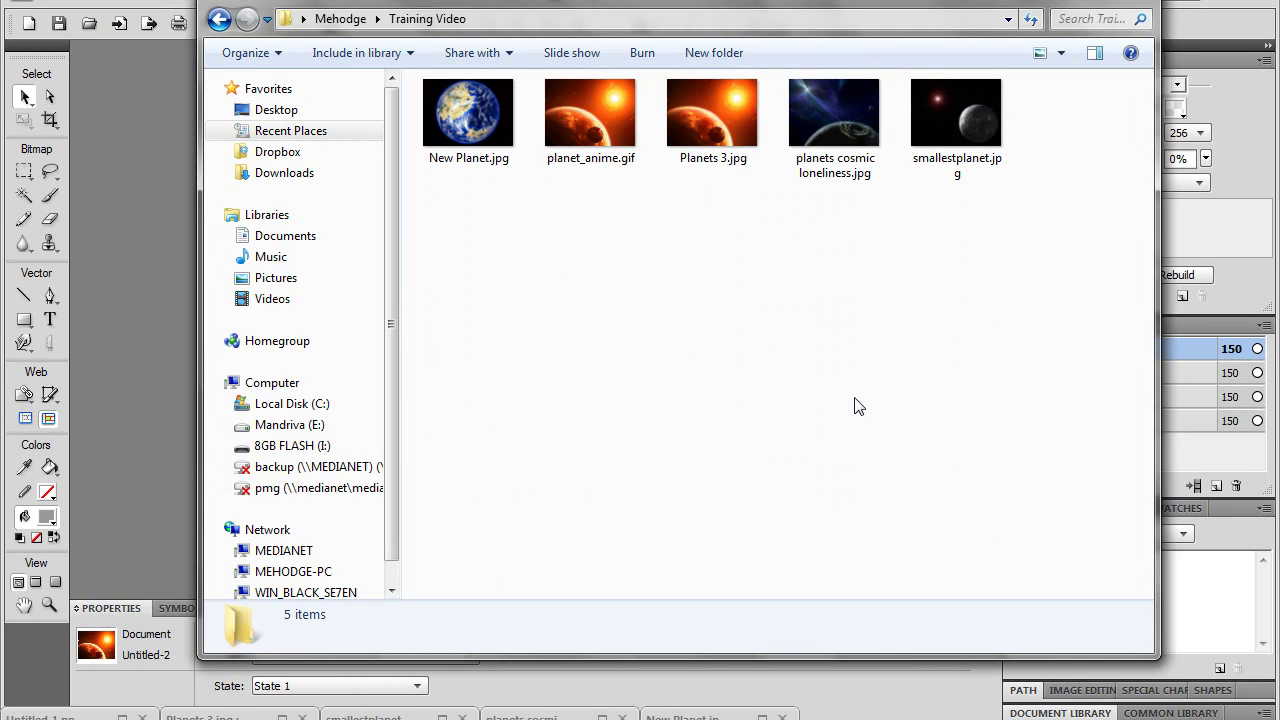
List the Training Video folder, select planet_anime.gif (400 × 300, 153 KB) and open it in QuickTime
{"action": "left_click", "coordinate": [1042, 56]}
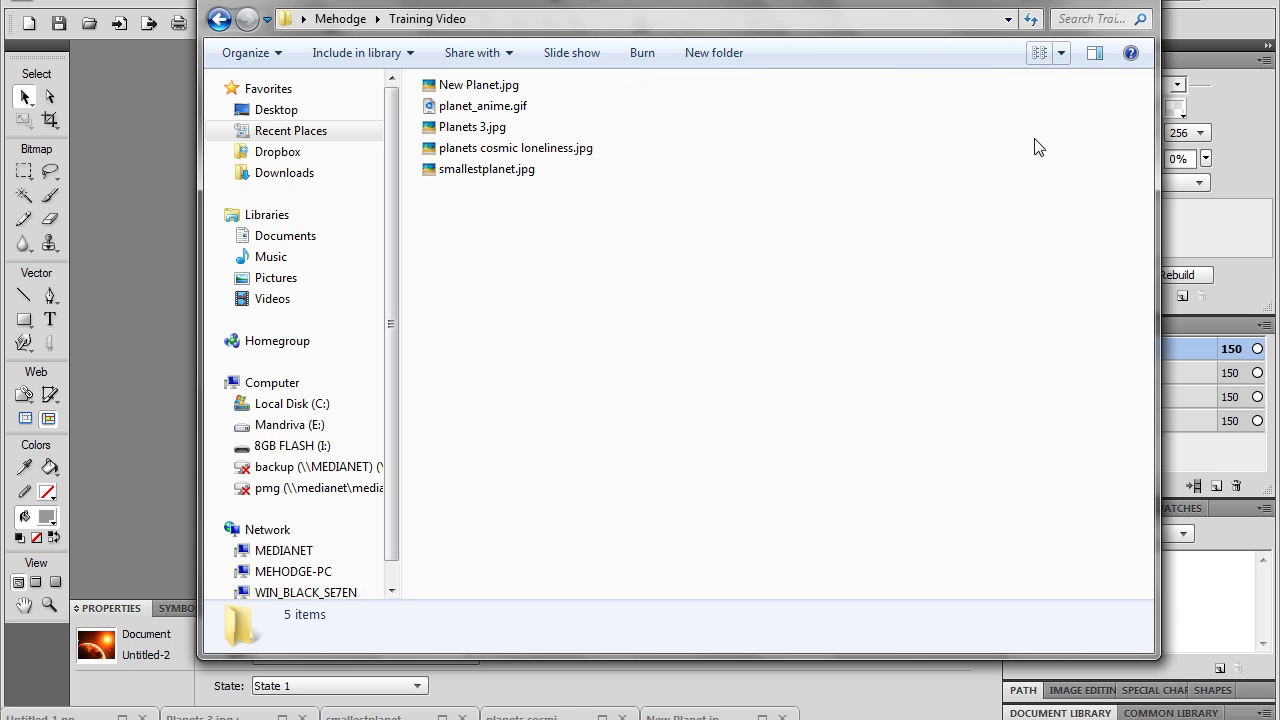
{"action": "left_click", "coordinate": [489, 112]}
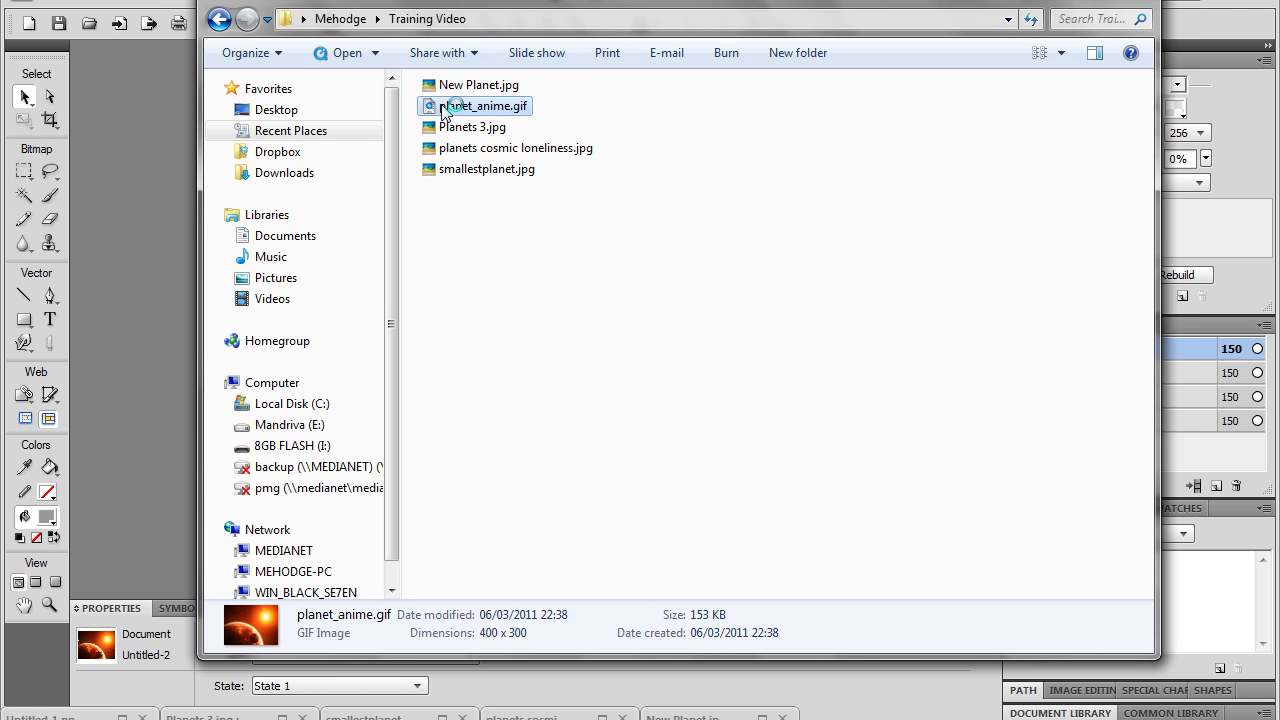
{"action": "double_click", "coordinate": [445, 108]}
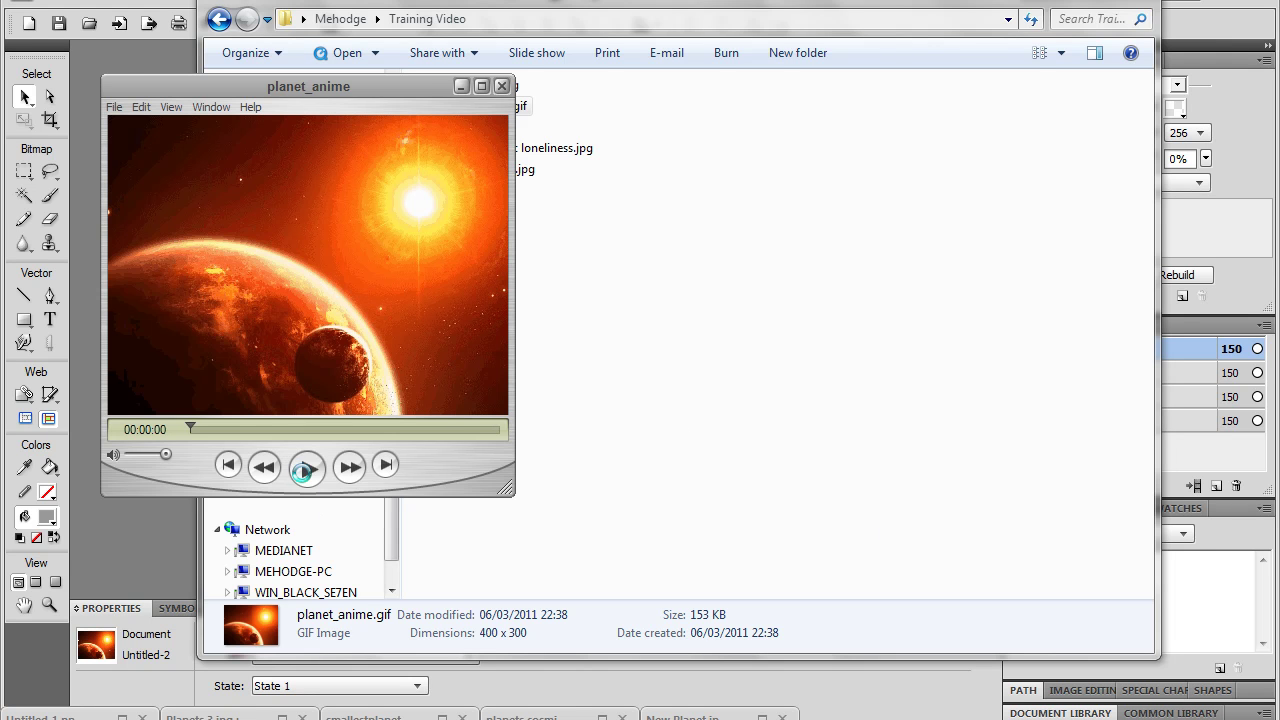
Play planet_anime.gif in QuickTime Player to watch the planet images cycle
{"action": "left_click", "coordinate": [300, 468]}
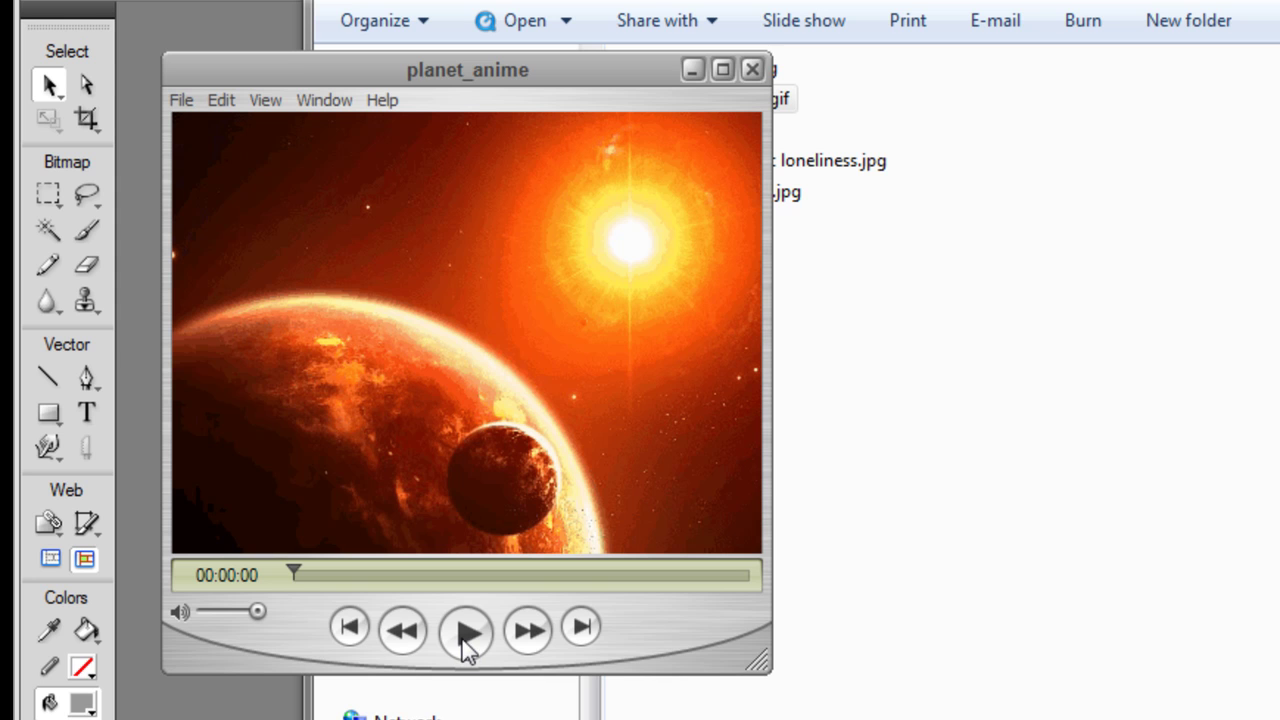
{"action": "left_click", "coordinate": [465, 640]}
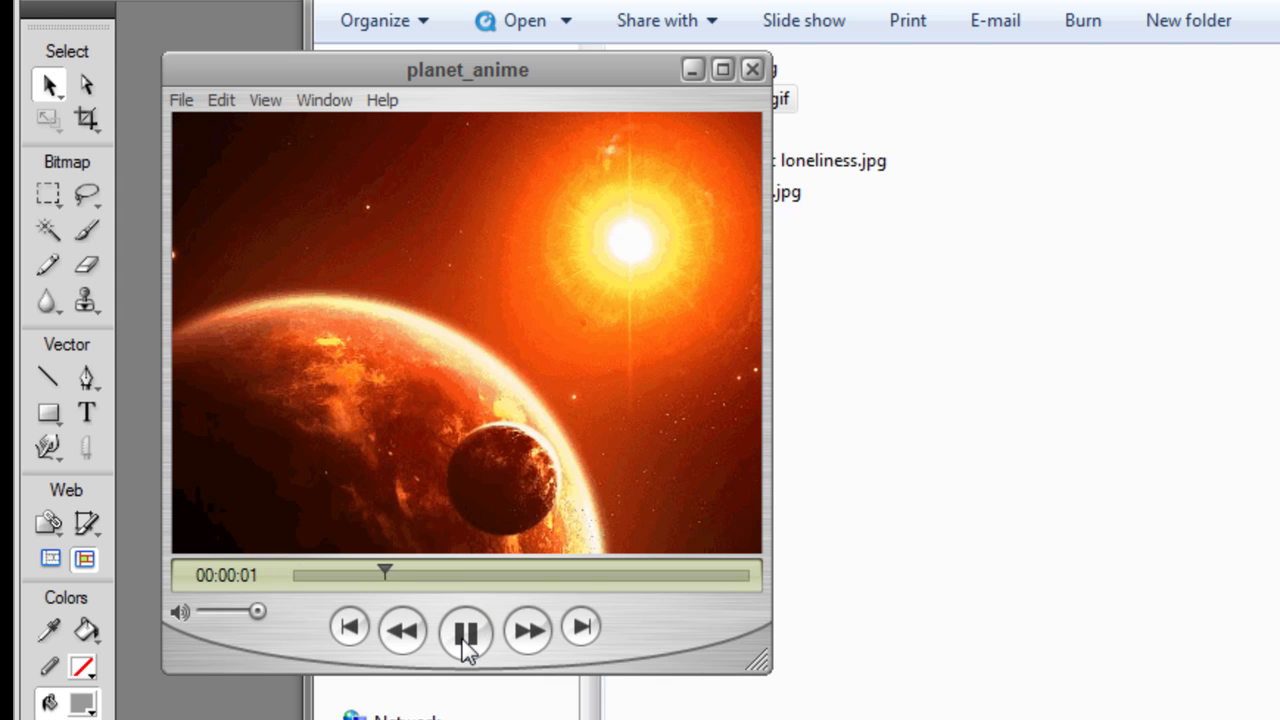